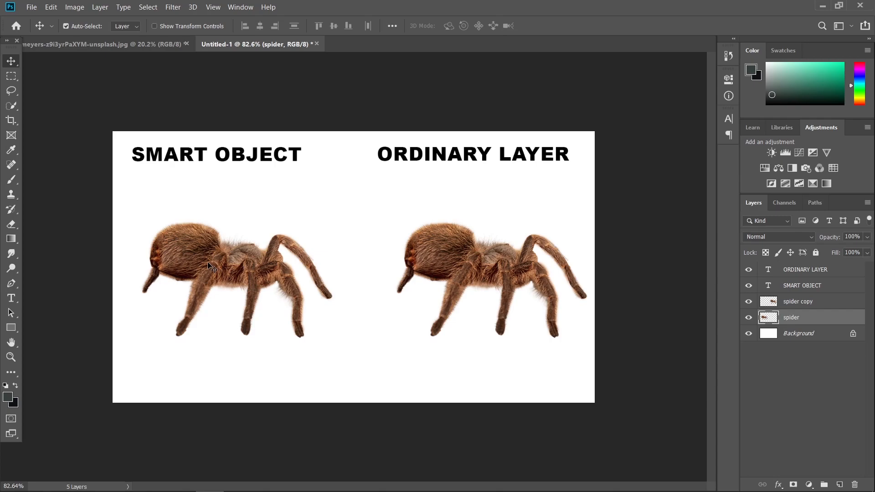
Convert the spider layer beneath the SMART OBJECT heading to a smart object and enlarge it slightly with Free Transform.
right_click(809, 320)
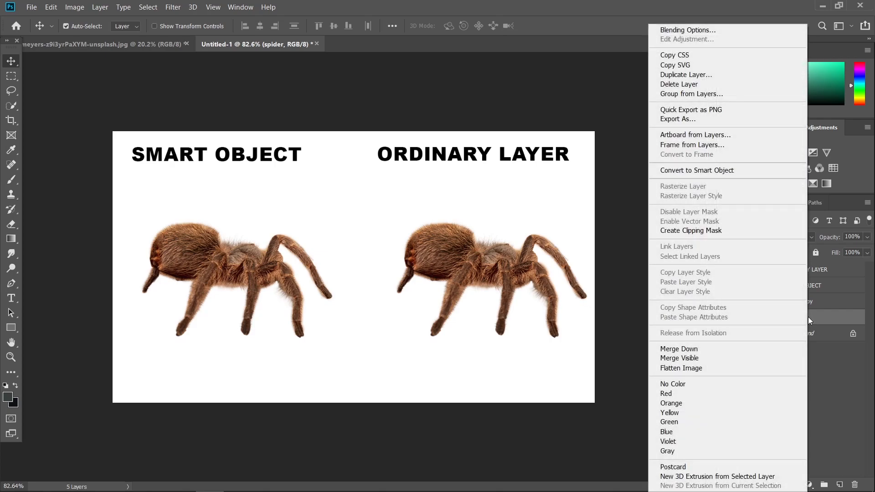
click(704, 171)
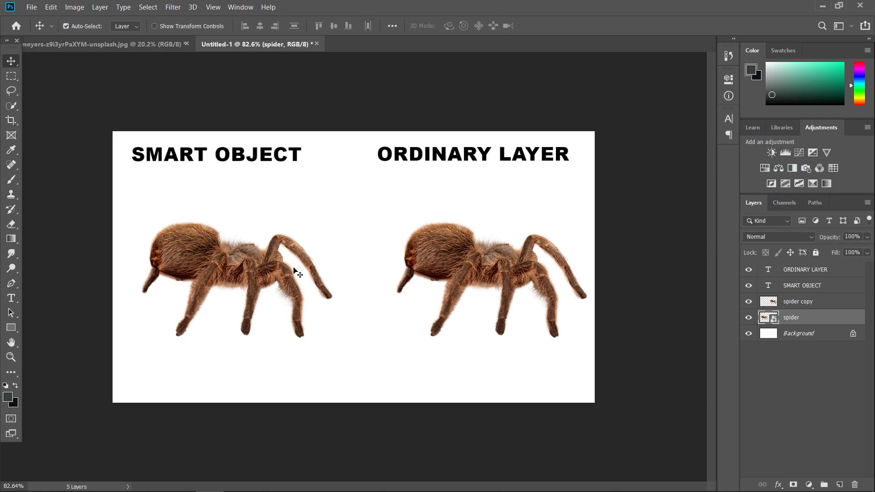
key(ctrl+t)
mouse_move(336, 279)
mouse_down()
mouse_move(201, 279)
mouse_move(339, 278)
mouse_up()
key(Return)
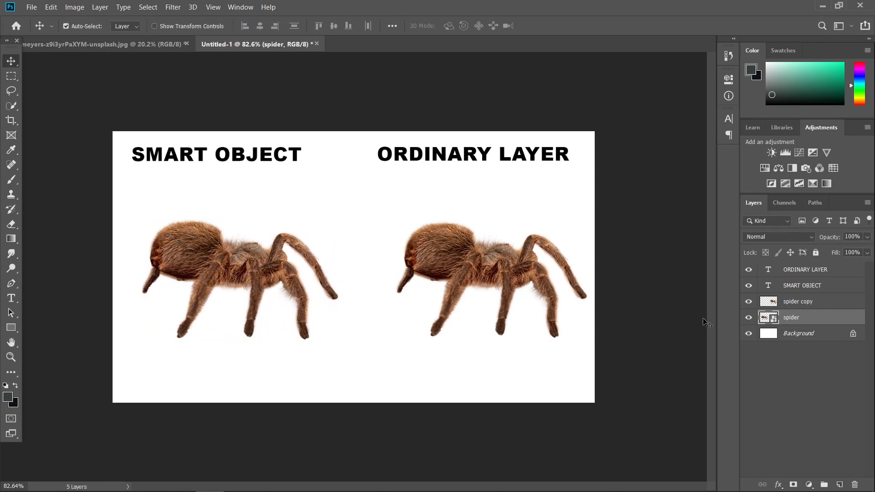
Shrink the ordinary spider copy layer to about 19%, commit it, and scale it back up to roughly its original width.
click(507, 266)
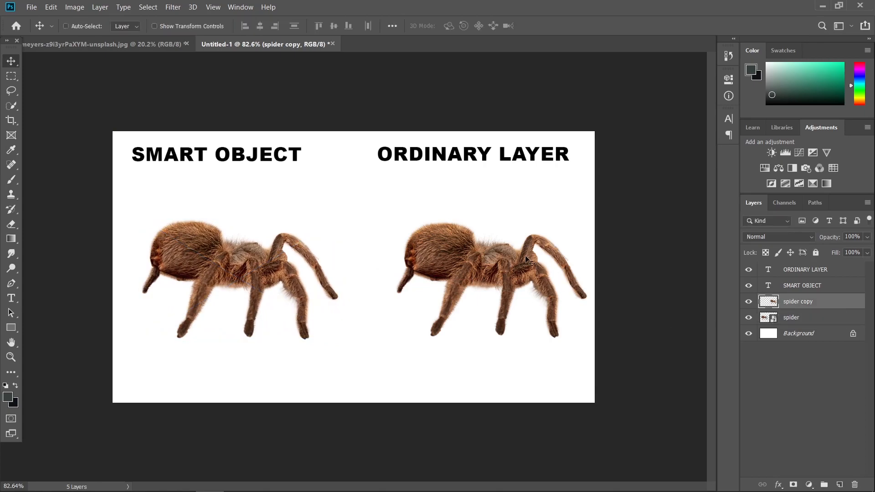
key(ctrl+t)
drag(588, 279, 449, 274)
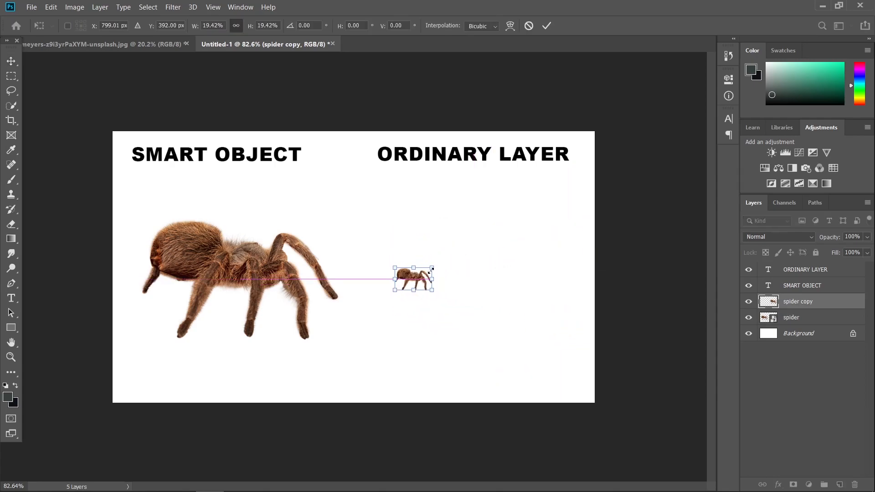
key(Return)
key(ctrl+t)
drag(432, 278, 586, 279)
click(9, 60)
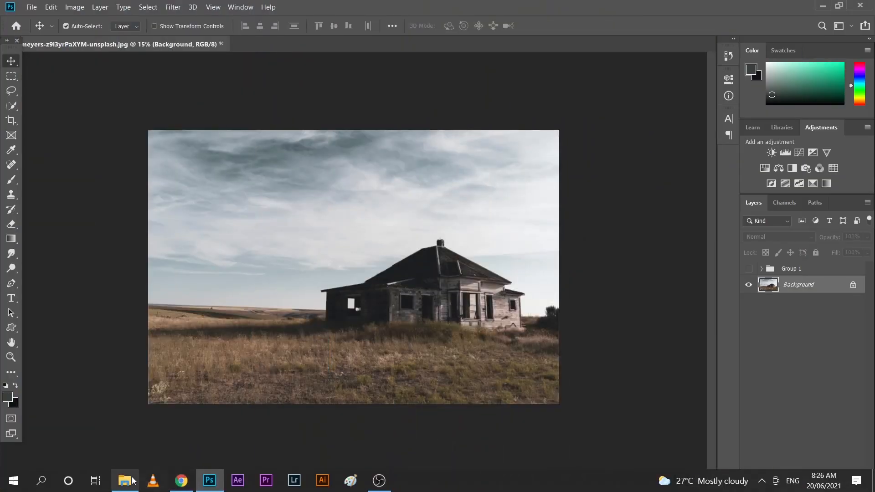
Place spider.png from the PNGS folder in File Explorer into the house photo, scaled to about 78% and rotated about -32°.
key(alt+Tab)
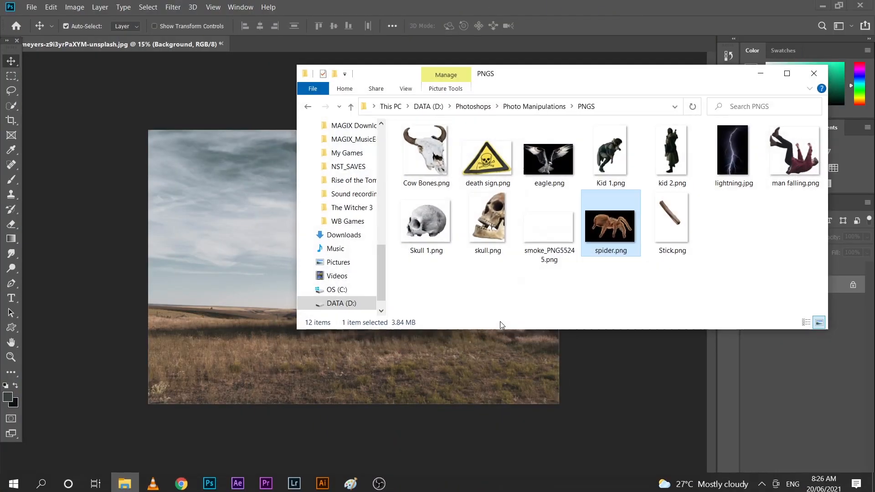
drag(536, 252, 281, 279)
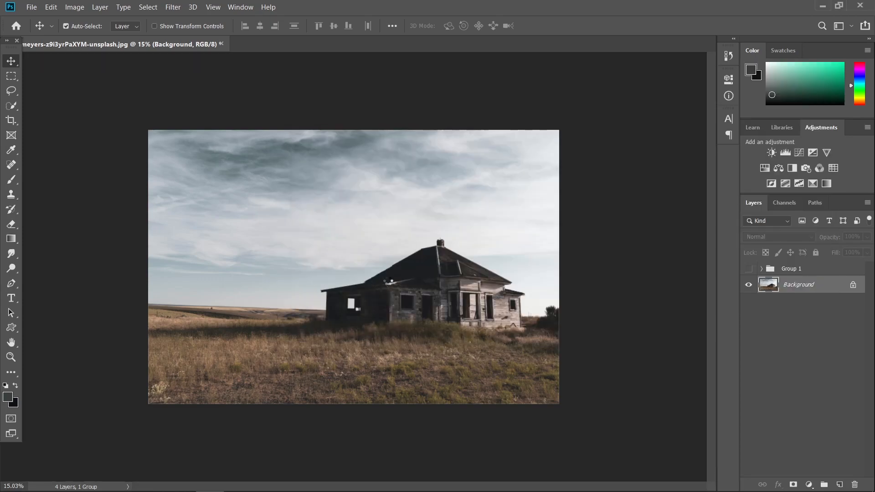
drag(482, 253, 404, 236)
drag(342, 261, 377, 269)
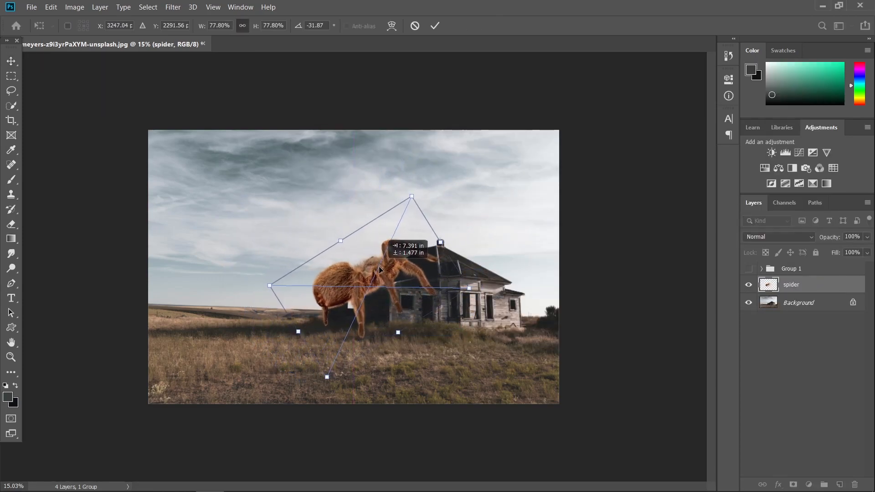
Adjust the placed spider to about 81% scale and -33° rotation, with its front leg on the house roof, and commit the placement.
drag(439, 242, 449, 239)
drag(394, 261, 390, 263)
drag(480, 236, 478, 233)
drag(390, 260, 386, 258)
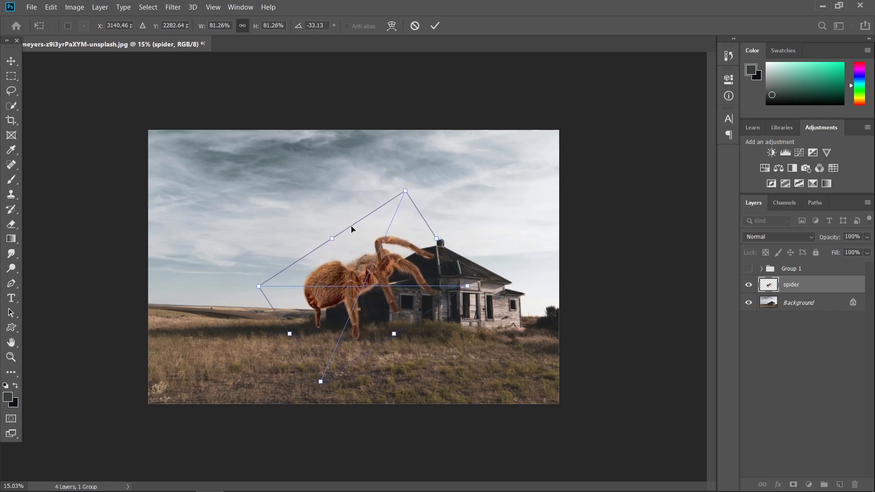
click(11, 61)
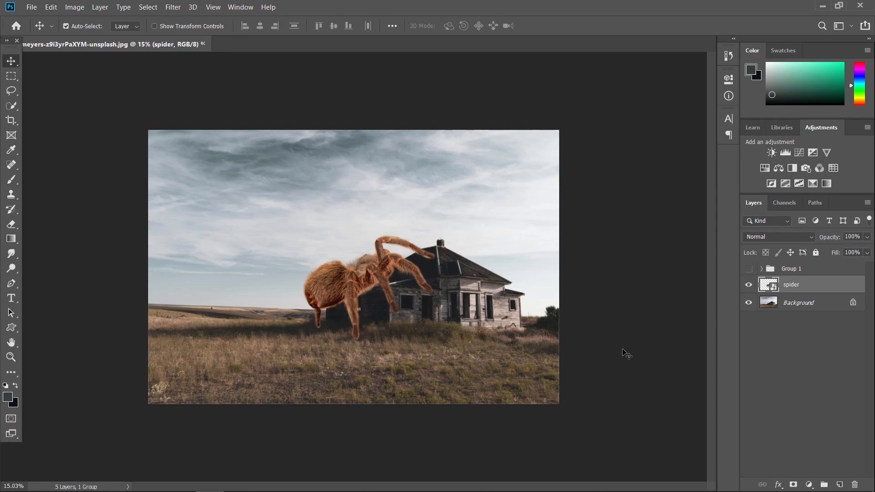
Toggle the visibility of Group 1 several times to compare it with the newly placed spider.
click(503, 318)
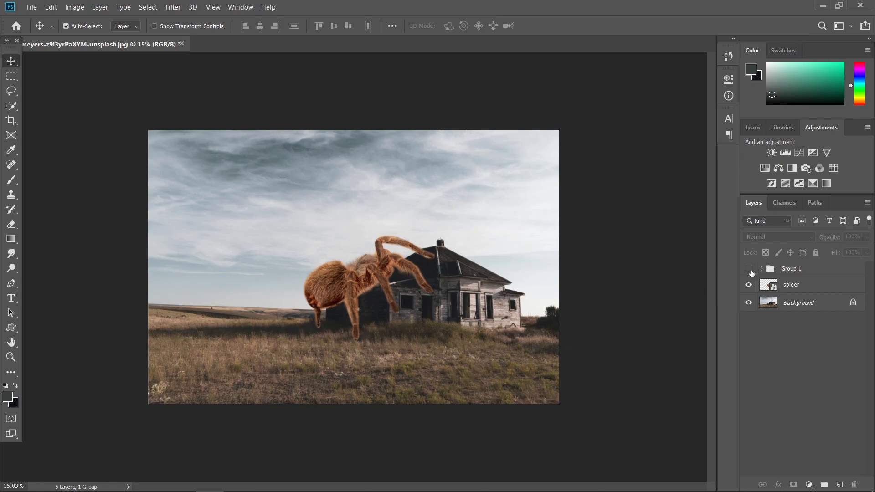
click(749, 268)
click(749, 270)
click(749, 269)
click(749, 270)
click(749, 269)
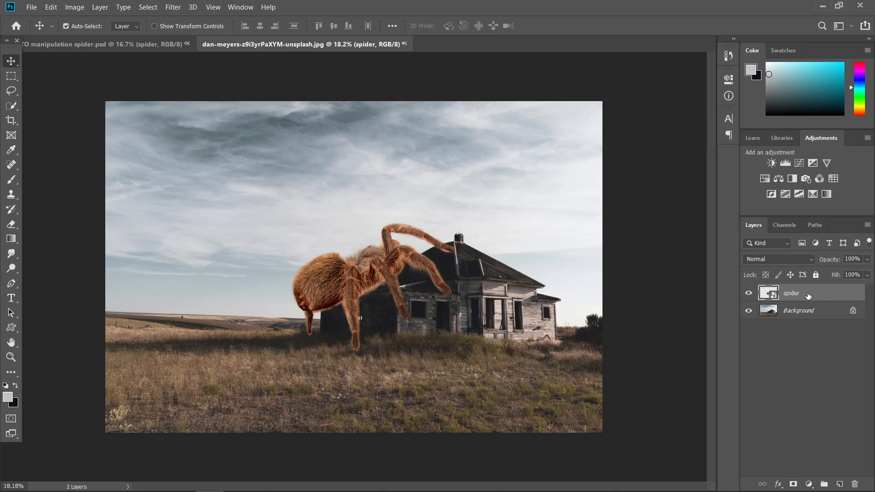
Add a Hue/Saturation adjustment clipped to the spider layer and reduce its saturation slightly.
click(809, 484)
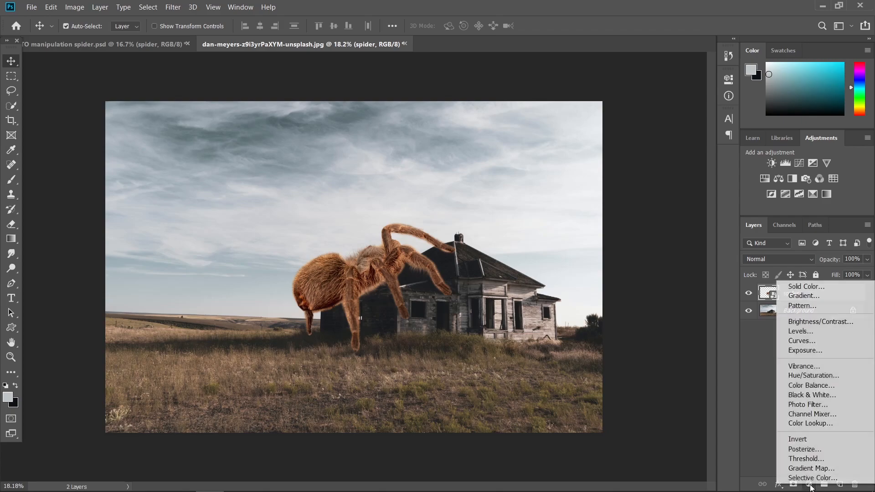
click(813, 375)
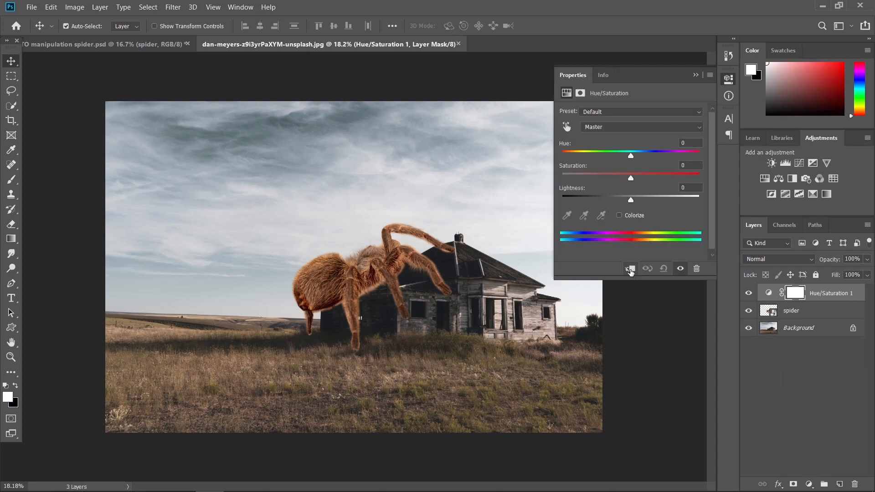
click(631, 270)
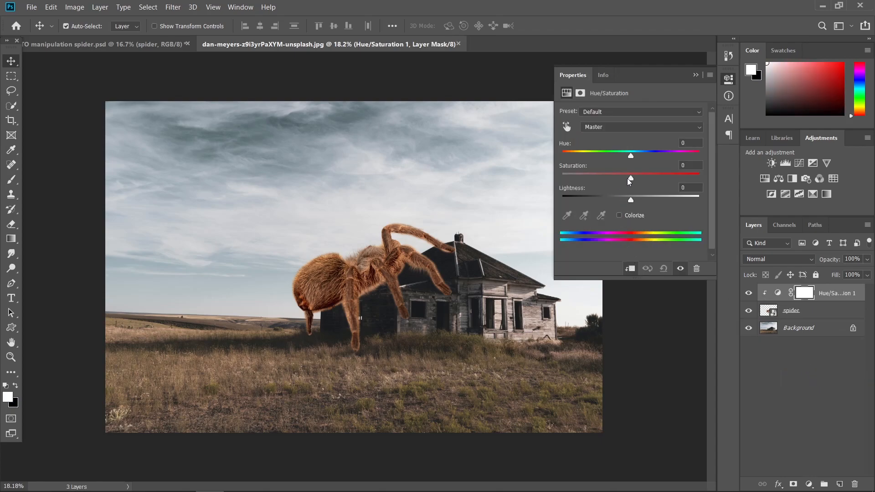
drag(630, 178, 617, 179)
click(695, 74)
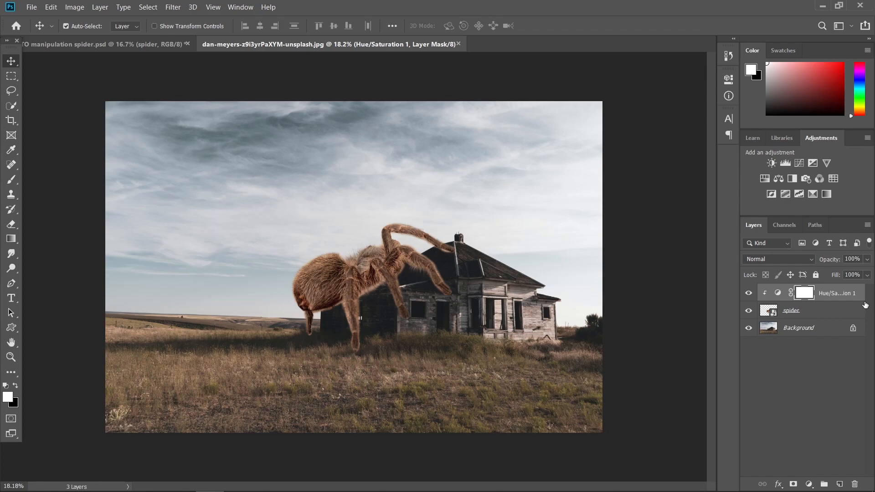
Add a second clipped Hue/Saturation adjustment directly above the spider layer with Lightness set to -71.
click(819, 315)
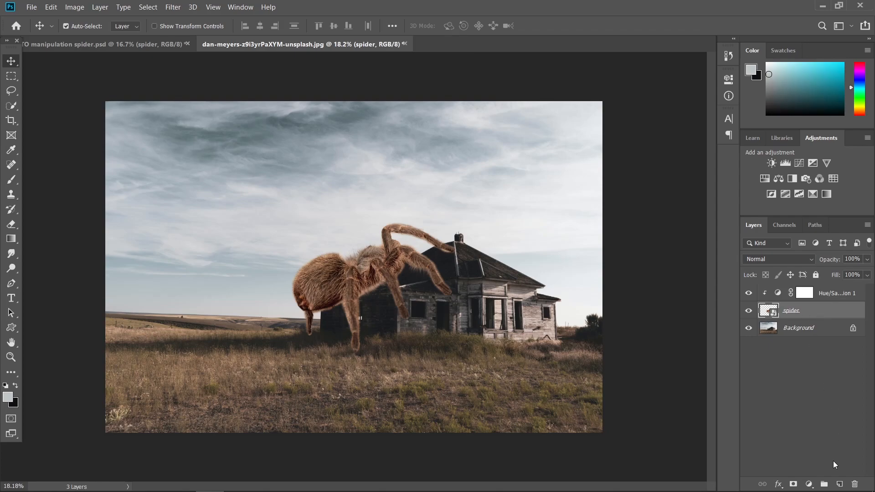
click(808, 485)
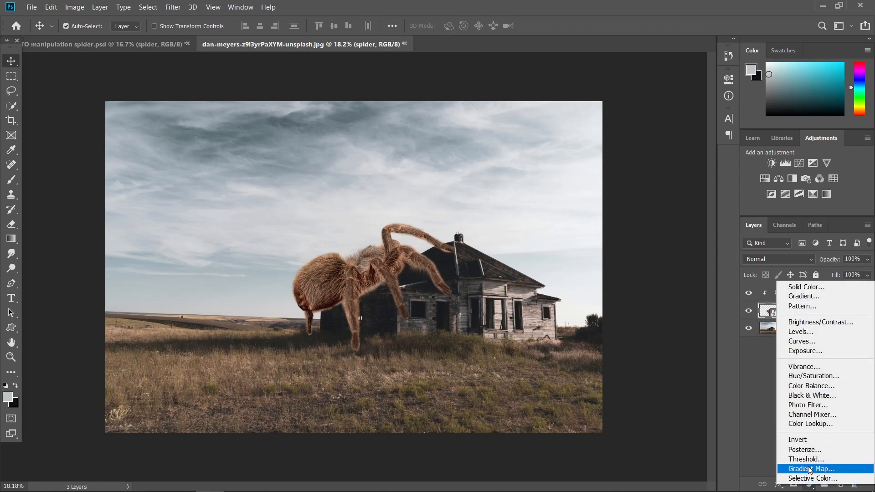
click(811, 376)
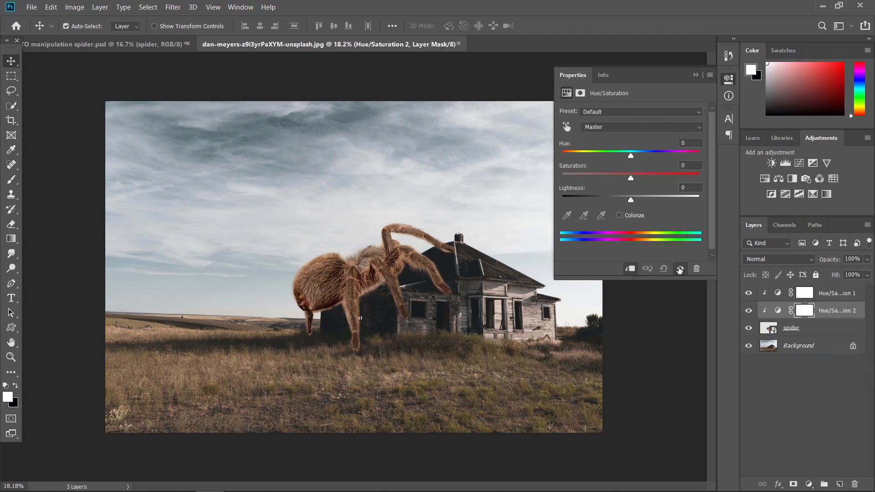
drag(631, 201, 596, 201)
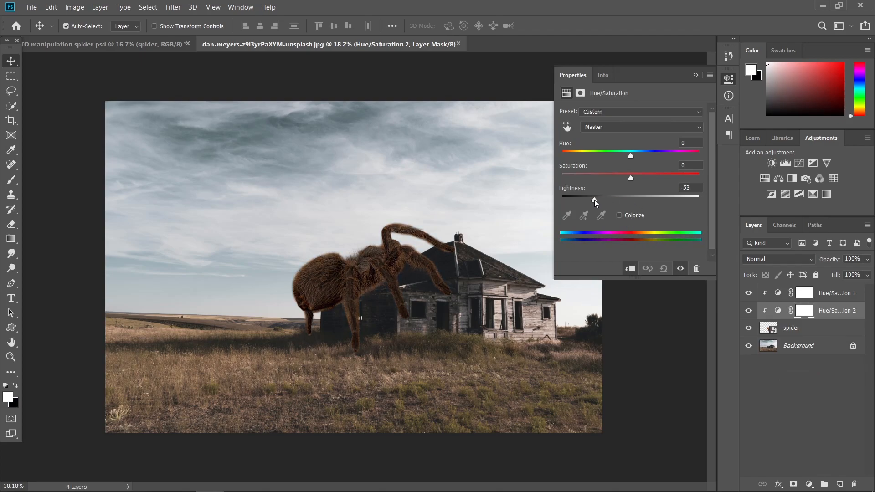
drag(592, 199, 583, 197)
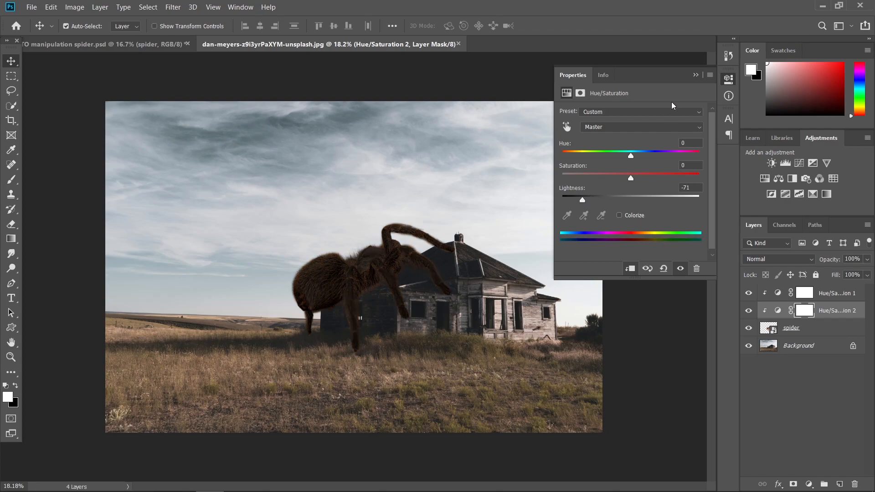
click(696, 76)
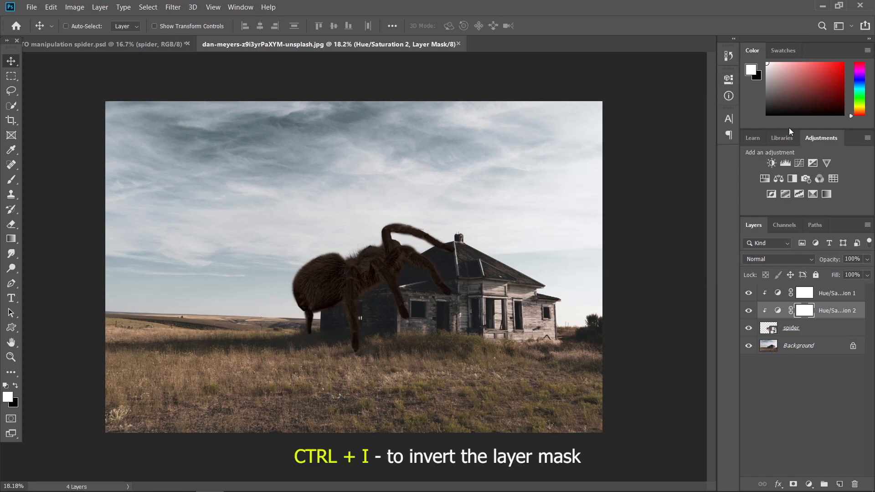
Invert the mask of the darkening Hue/Saturation adjustment and ready a 97 px Soft Round brush with 1% hardness and 8% flow.
key(ctrl+i)
scroll(352, 360, up, 3)
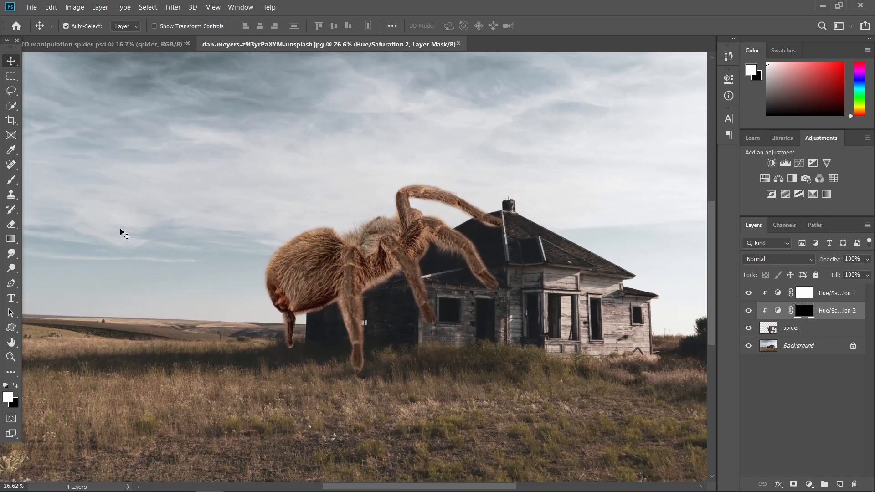
key(b)
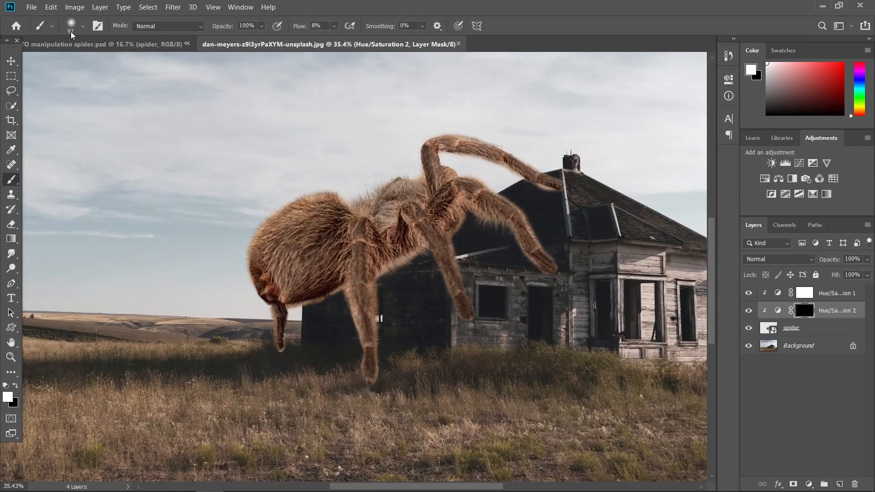
click(70, 32)
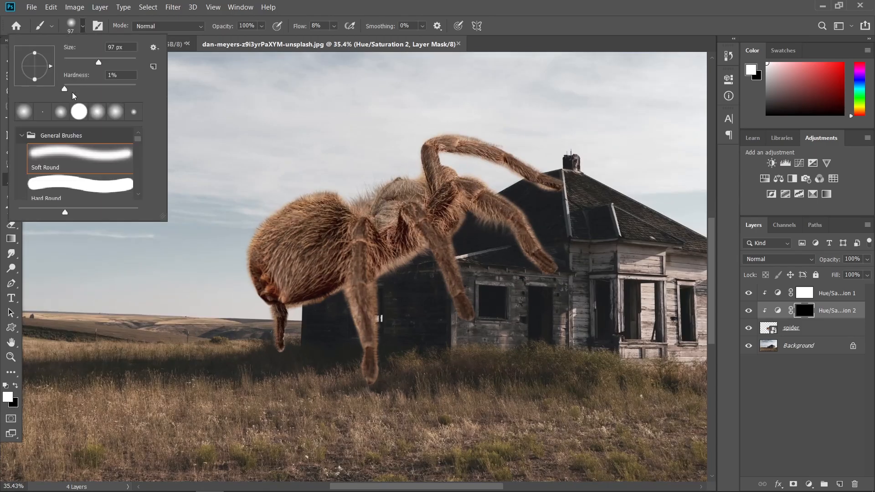
click(82, 27)
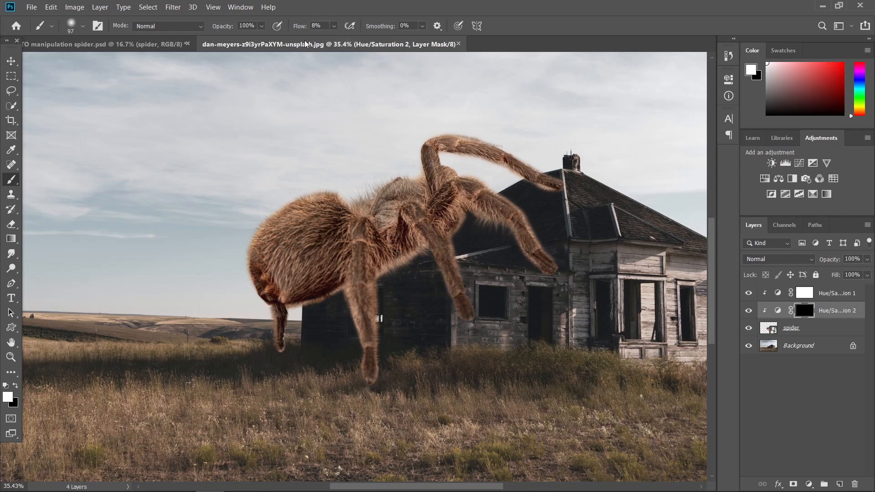
Paint white on the darkening mask with a soft brush of up to 184 px to shade the spider's abdomen, rear leg and near upper leg.
scroll(403, 367, up, 6)
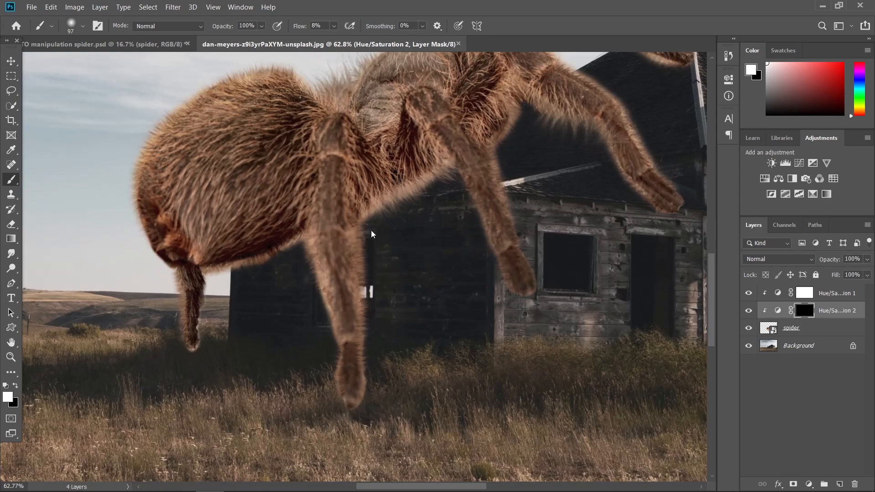
mouse_move(359, 230)
mouse_down()
mouse_move(305, 239)
mouse_move(327, 245)
mouse_up()
mouse_move(283, 209)
mouse_down()
mouse_move(265, 182)
mouse_move(283, 193)
mouse_up()
mouse_move(279, 205)
mouse_down()
mouse_move(204, 208)
mouse_move(297, 203)
mouse_move(144, 218)
mouse_move(196, 286)
mouse_move(192, 321)
mouse_up()
mouse_move(211, 151)
mouse_down()
mouse_move(226, 117)
mouse_move(284, 193)
mouse_move(309, 176)
mouse_move(309, 296)
mouse_move(326, 326)
mouse_move(324, 353)
mouse_move(316, 227)
mouse_up()
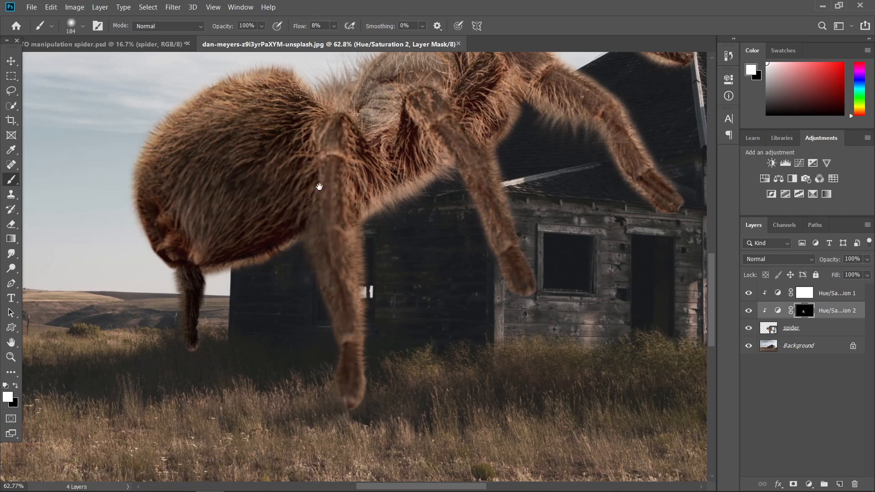
Enlarge the brush to 197 px and deepen the shading along the abdomen's lower edge and the shadowed side of the near leg.
scroll(319, 205, down, 5)
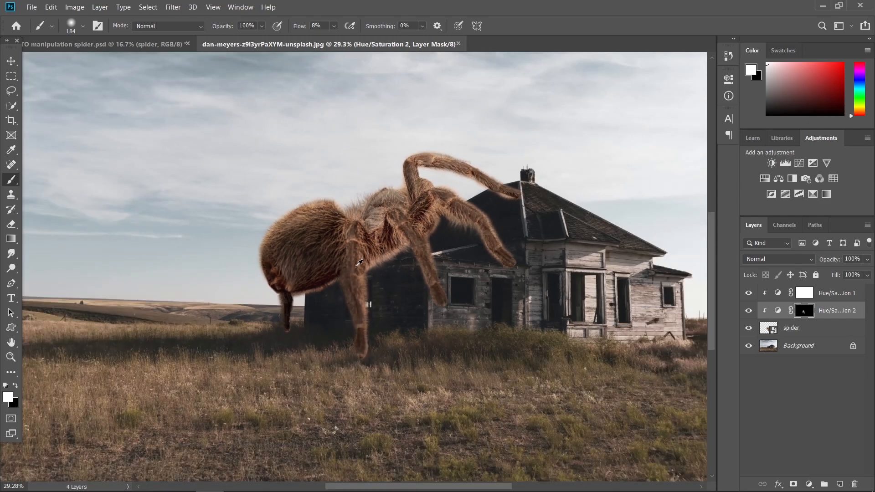
scroll(359, 263, down, 1)
scroll(359, 264, up, 5)
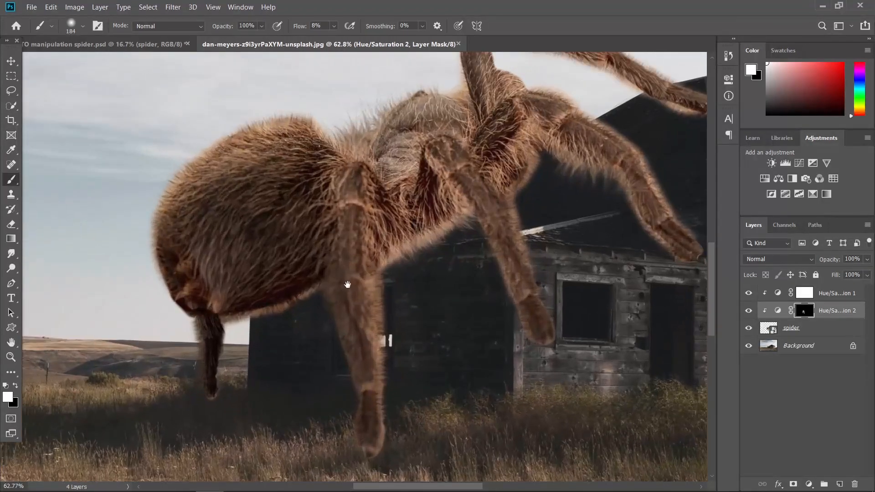
drag(346, 288, 347, 258)
scroll(345, 268, up, 3)
alt+right_click(343, 272)
scroll(321, 255, down, 2)
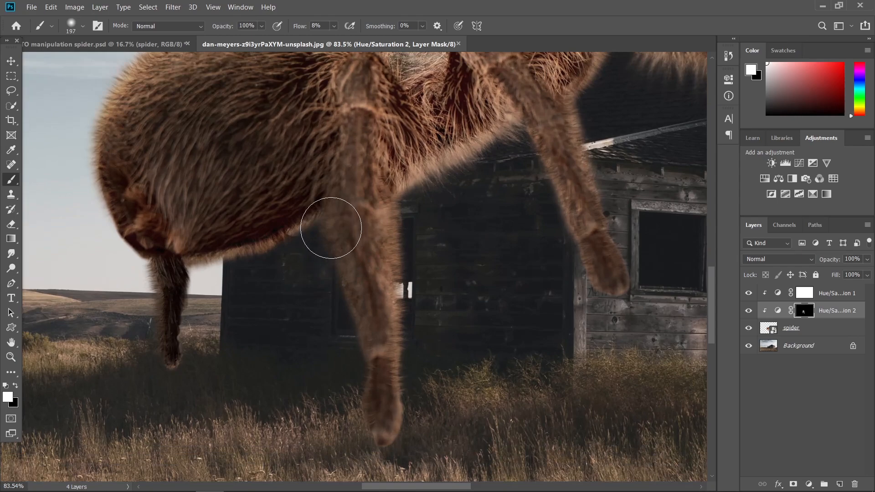
drag(190, 255, 204, 255)
mouse_move(352, 362)
mouse_down()
mouse_move(334, 197)
mouse_move(356, 375)
mouse_move(349, 429)
mouse_move(322, 228)
mouse_up()
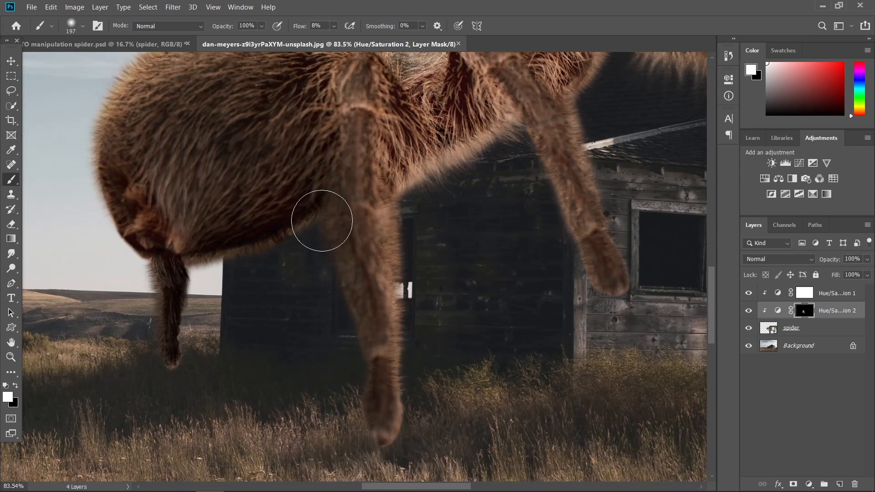
Shade the spider's underside and middle leg on the darkening mask with white, reducing the soft brush to 121 px.
scroll(469, 258, down, 3)
mouse_move(486, 198)
mouse_down()
mouse_move(437, 285)
mouse_move(432, 272)
mouse_up()
scroll(443, 284, down, 3)
scroll(443, 286, up, 3)
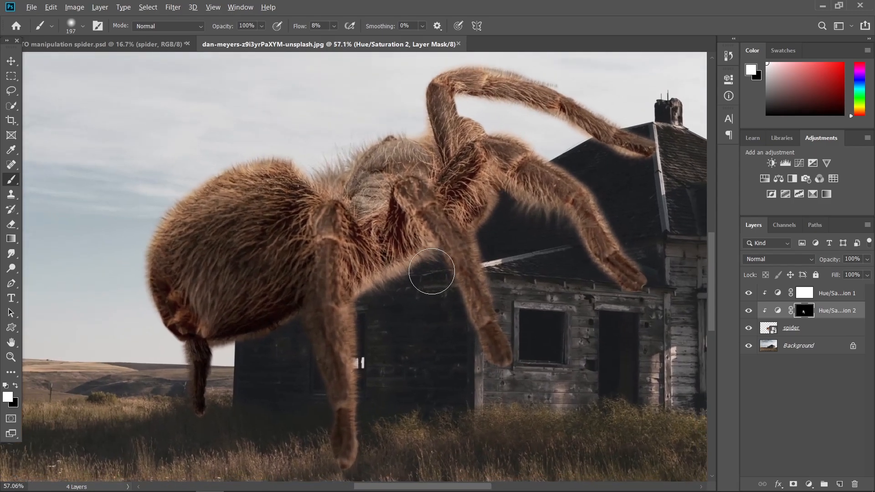
scroll(432, 272, up, 4)
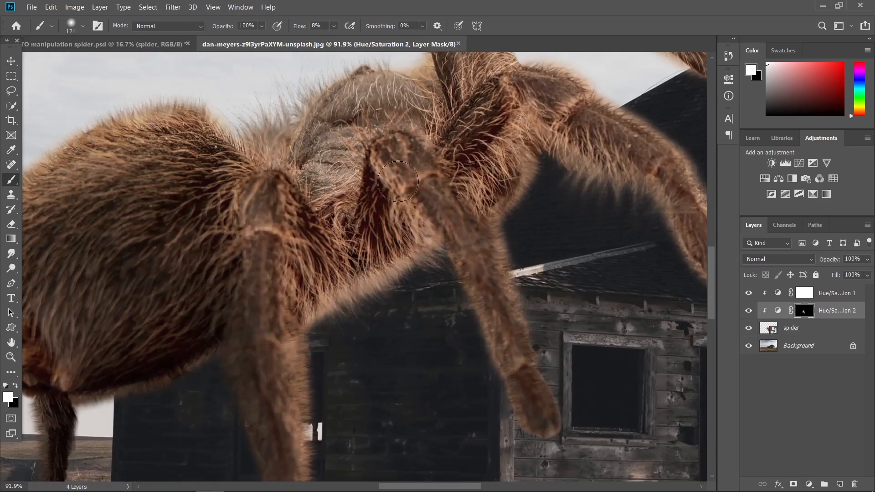
mouse_move(398, 181)
mouse_down()
mouse_move(452, 244)
mouse_move(459, 302)
mouse_move(478, 317)
mouse_move(497, 365)
mouse_up()
drag(474, 296, 452, 275)
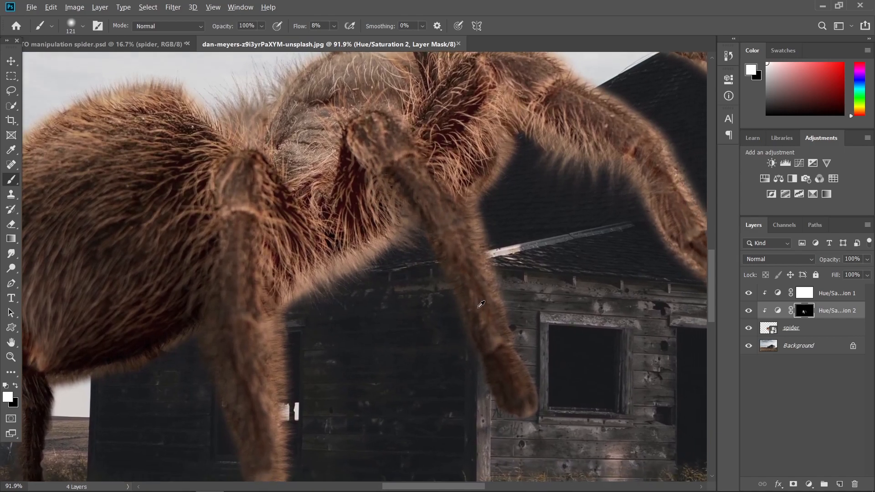
scroll(481, 304, down, 5)
drag(524, 213, 472, 271)
drag(545, 251, 512, 262)
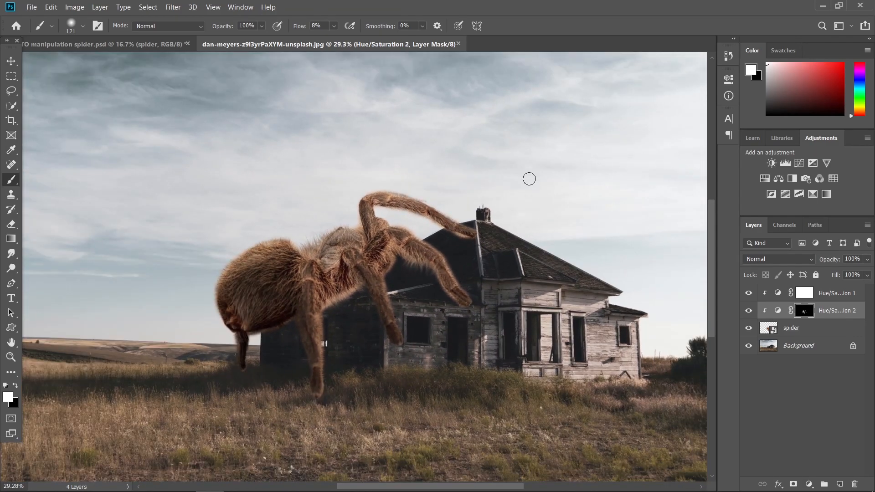
Paint shadow on the underside of the lower front leg crossing the roof with the 121 px brush.
scroll(358, 308, up, 3)
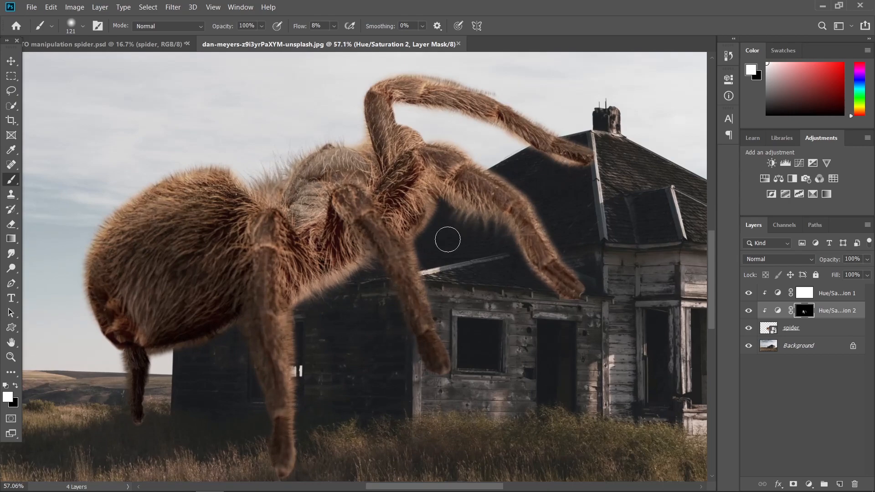
scroll(477, 223, down, 2)
scroll(472, 187, up, 3)
mouse_move(383, 117)
mouse_down()
mouse_move(502, 171)
mouse_move(648, 377)
mouse_move(665, 350)
mouse_move(638, 344)
mouse_move(565, 241)
mouse_move(454, 114)
mouse_move(410, 113)
mouse_move(408, 131)
mouse_up()
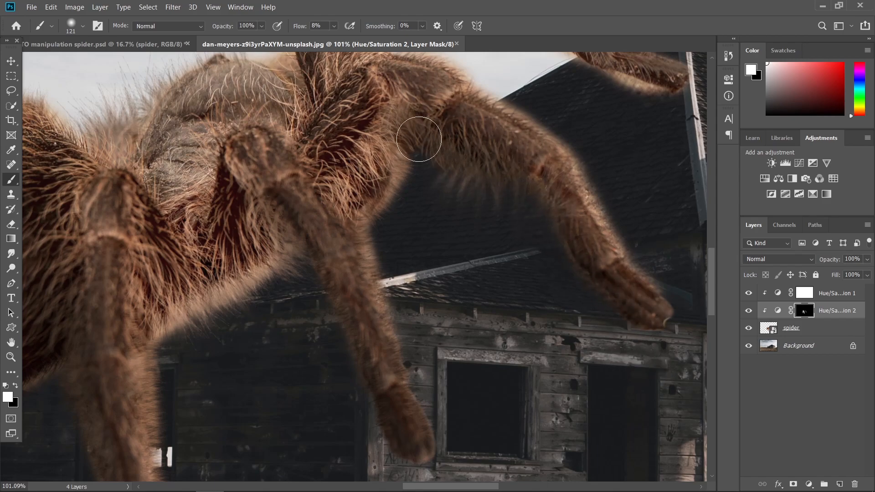
scroll(408, 131, up, 6)
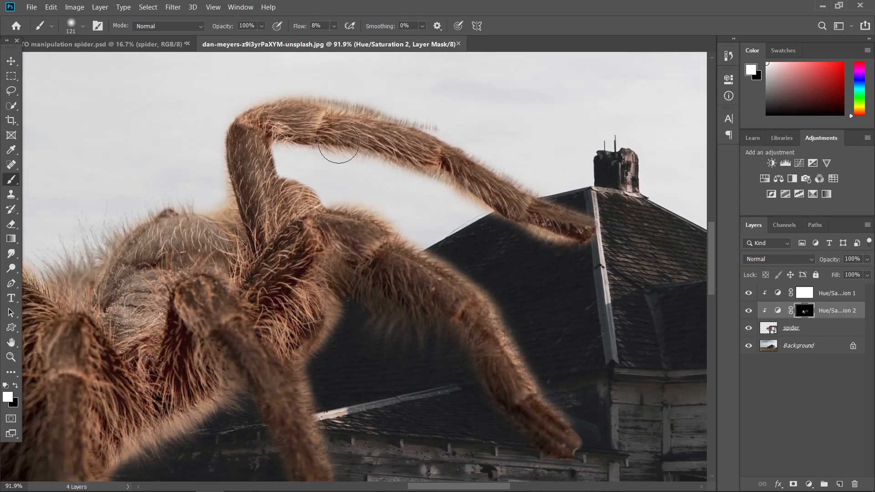
Raise the brush flow to 17% and shade the underside of the raised front leg.
scroll(332, 116, down, 2)
click(335, 28)
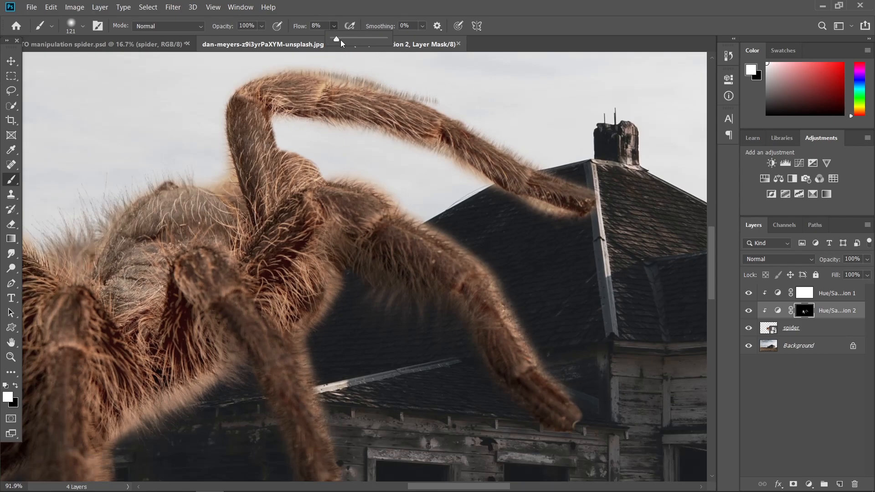
drag(336, 40, 341, 40)
scroll(418, 176, up, 1)
key([)
mouse_move(529, 205)
mouse_down()
mouse_move(547, 215)
mouse_move(449, 172)
mouse_move(443, 156)
mouse_up()
drag(444, 156, 560, 212)
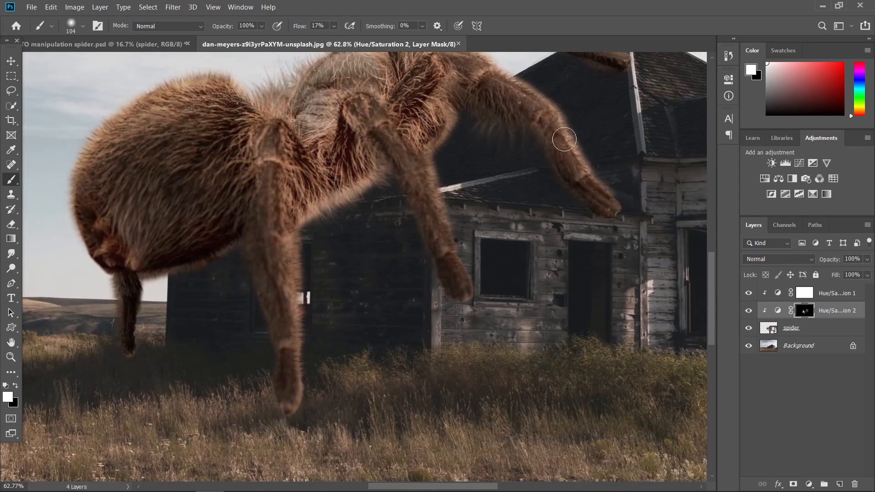
Paint black on the darkening mask with a soft 165 px brush to lift excess shading from the spider's upper thorax.
mouse_move(306, 212)
mouse_down()
mouse_move(246, 155)
mouse_move(143, 196)
mouse_move(221, 281)
mouse_up()
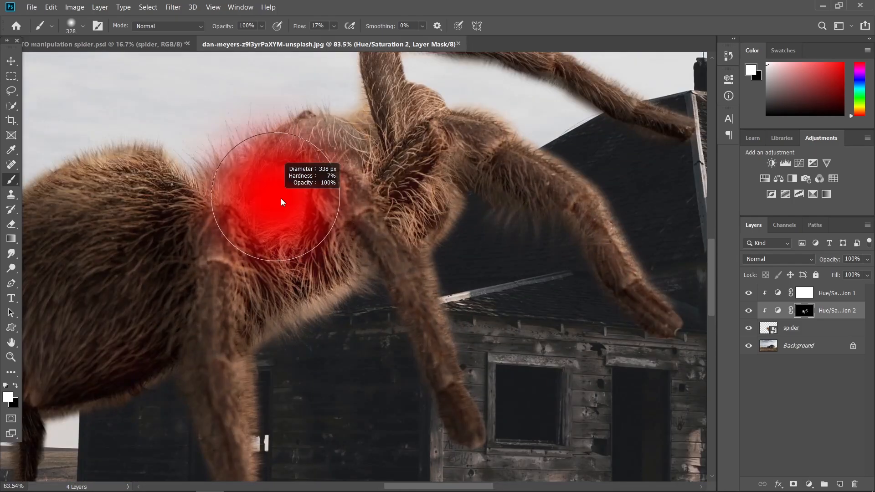
drag(255, 178, 137, 187)
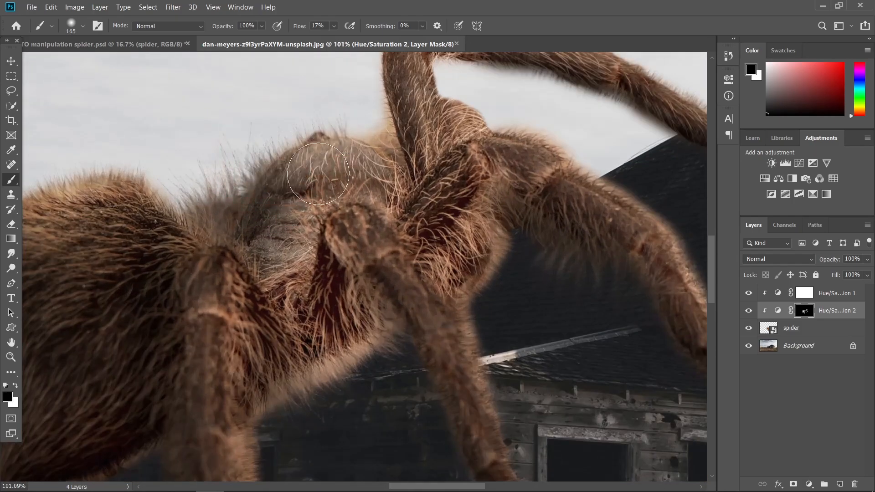
scroll(318, 173, down, 5)
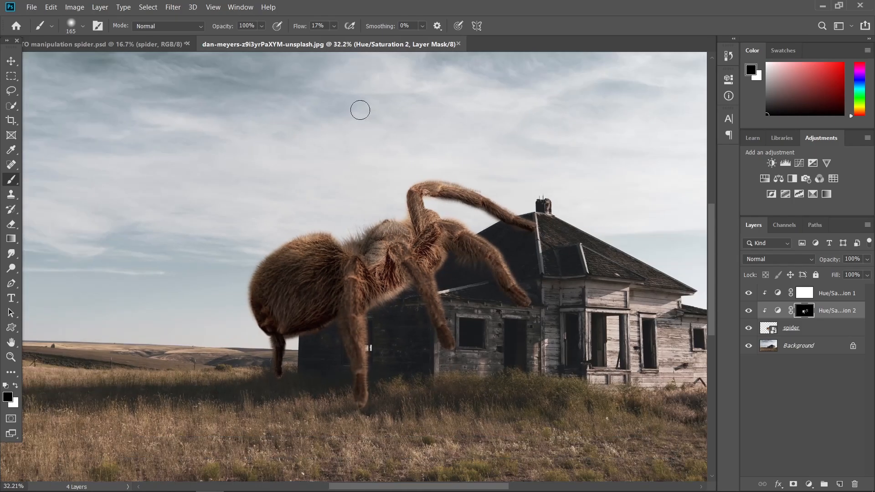
scroll(356, 248, up, 4)
mouse_move(411, 235)
mouse_down()
mouse_move(367, 226)
mouse_move(225, 246)
mouse_move(182, 283)
mouse_up()
scroll(419, 296, up, 1)
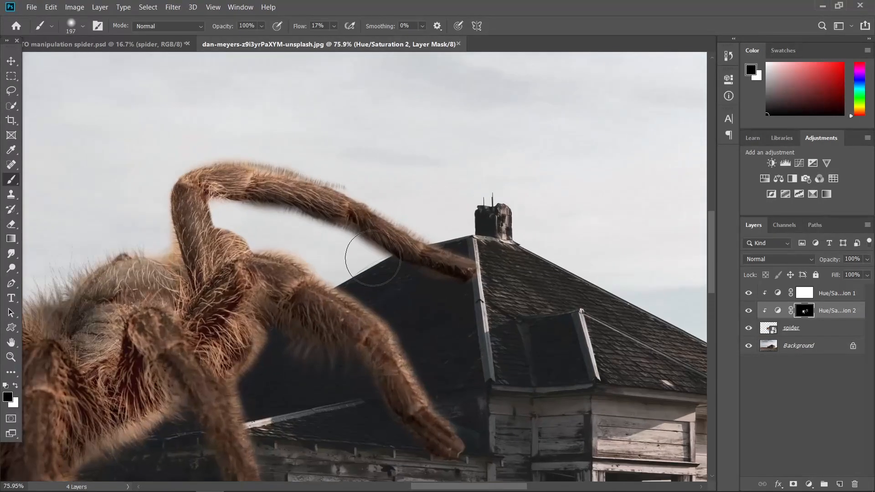
Restore white as the painting colour and deepen the shading on the two front legs with a 134 px brush.
scroll(372, 258, up, 4)
key(x)
alt+right_click(413, 269)
mouse_move(460, 319)
mouse_down()
mouse_move(547, 110)
mouse_move(552, 185)
mouse_up()
scroll(405, 250, down, 1)
scroll(401, 254, down, 1)
drag(461, 251, 472, 219)
alt+right_click(426, 228)
scroll(494, 341, down, 6)
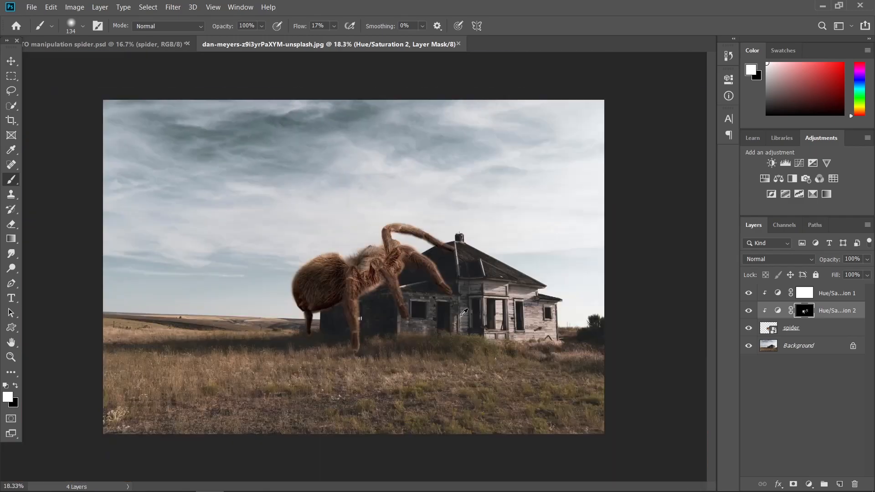
Deepen the shading along the body's underside between the near and middle legs with a brush of about 130 px.
scroll(353, 321, up, 6)
drag(314, 416, 360, 316)
drag(461, 226, 346, 362)
mouse_move(413, 177)
mouse_down()
mouse_move(353, 100)
mouse_move(409, 176)
mouse_move(357, 99)
mouse_move(330, 129)
mouse_move(305, 204)
mouse_up()
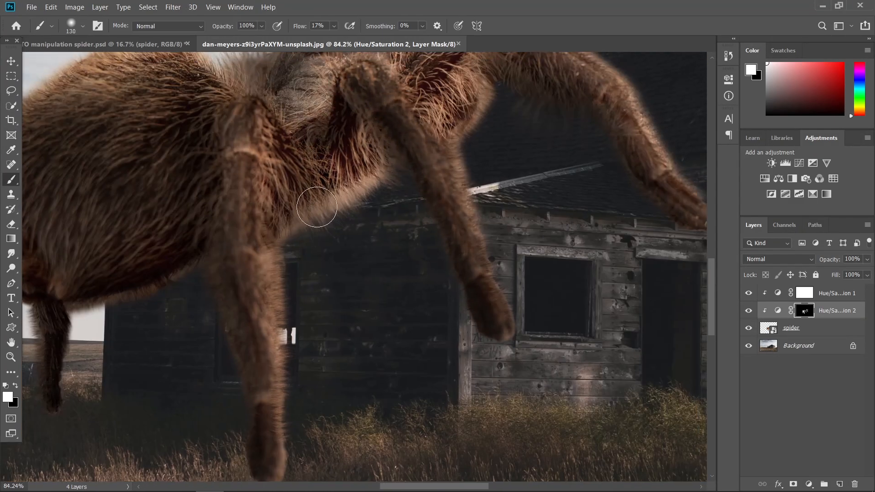
alt+right_click(305, 203)
scroll(392, 289, down, 6)
scroll(366, 290, up, 7)
alt+right_click(362, 289)
mouse_move(401, 294)
mouse_down()
mouse_move(348, 234)
mouse_move(276, 348)
mouse_up()
scroll(356, 291, down, 4)
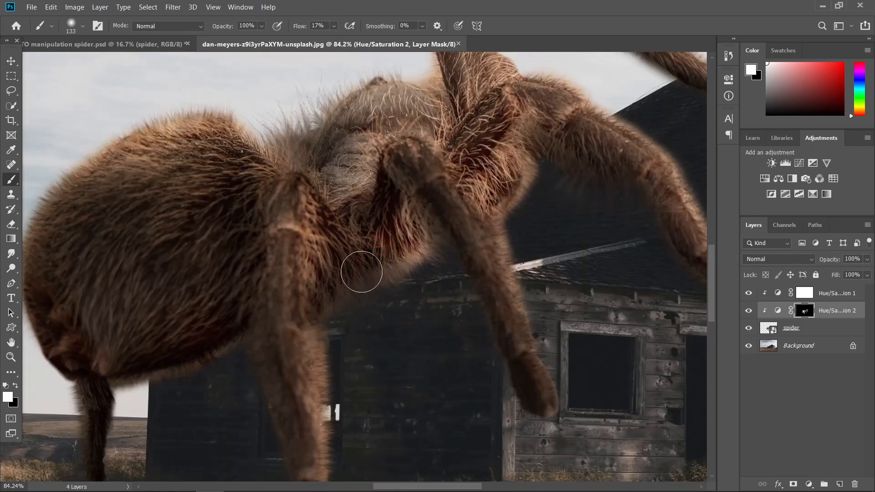
Reduce the brush to 49 px and refine the shading where the middle leg meets the body.
scroll(382, 276, up, 5)
alt+right_click(394, 237)
key(x)
key(x)
scroll(412, 310, down, 6)
mouse_move(394, 236)
mouse_down()
mouse_move(410, 286)
mouse_move(348, 247)
mouse_up()
scroll(406, 307, up, 5)
scroll(422, 272, down, 2)
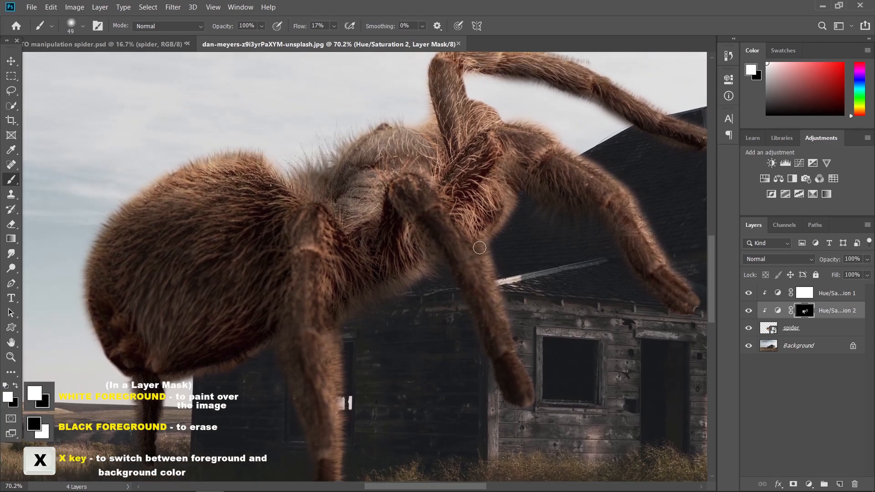
Paint black with a 58 to 77 px brush to remove excess shading along the lit edge of the middle leg.
key(x)
drag(566, 293, 543, 263)
scroll(495, 285, up, 3)
alt+right_click(493, 287)
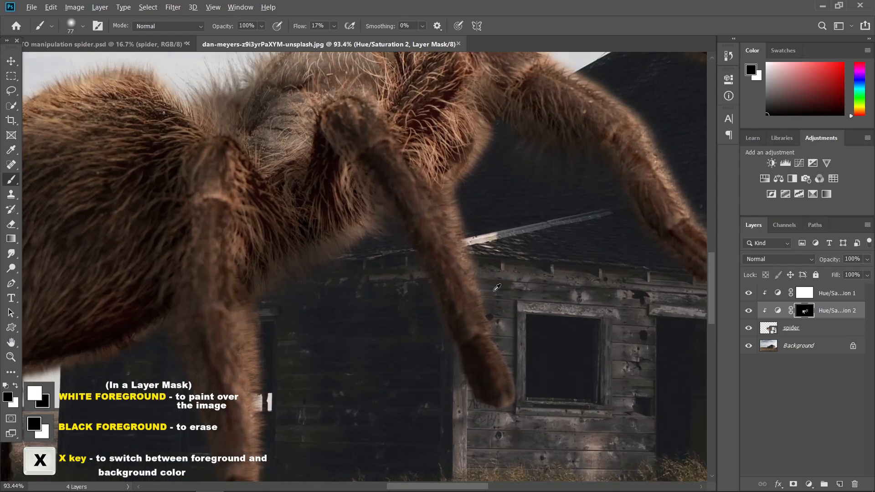
scroll(493, 289, up, 2)
alt+right_click(495, 288)
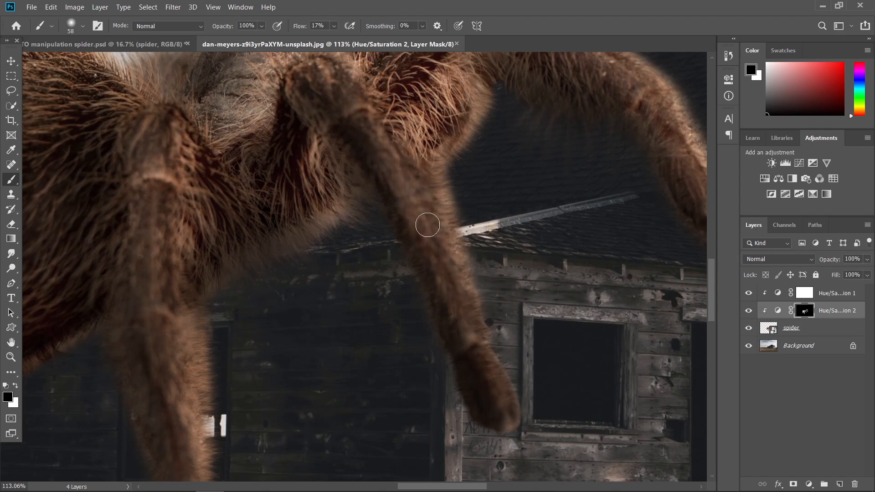
scroll(491, 375, down, 1)
Return to white and strengthen the shading around the middle leg with a 92 to 120 px brush.
key(x)
alt+right_click(446, 318)
scroll(410, 255, down, 12)
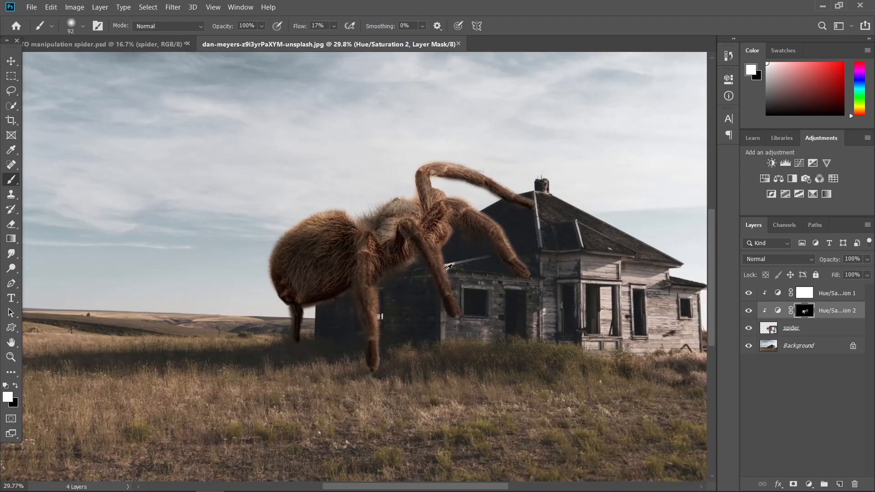
scroll(491, 230, up, 8)
alt+right_click(444, 227)
scroll(328, 274, down, 12)
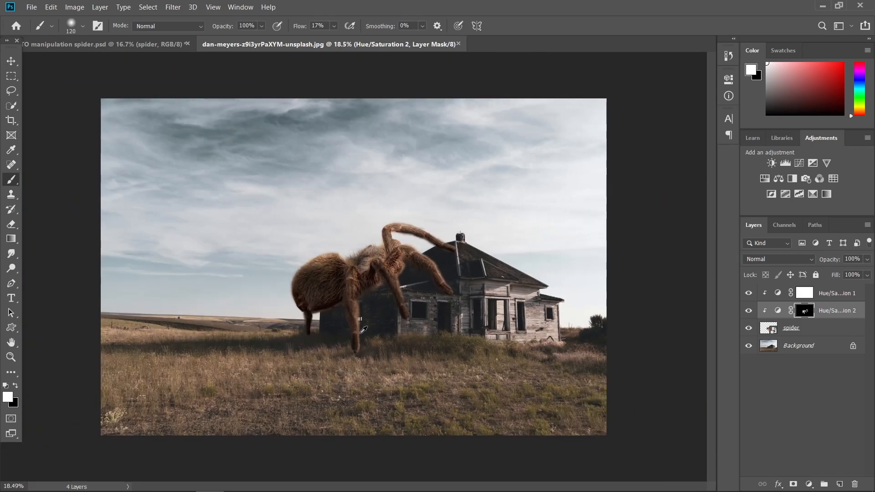
Toggle the darkening Hue/Saturation adjustment off and on to compare the spider before and after shading.
scroll(377, 260, up, 4)
click(749, 311)
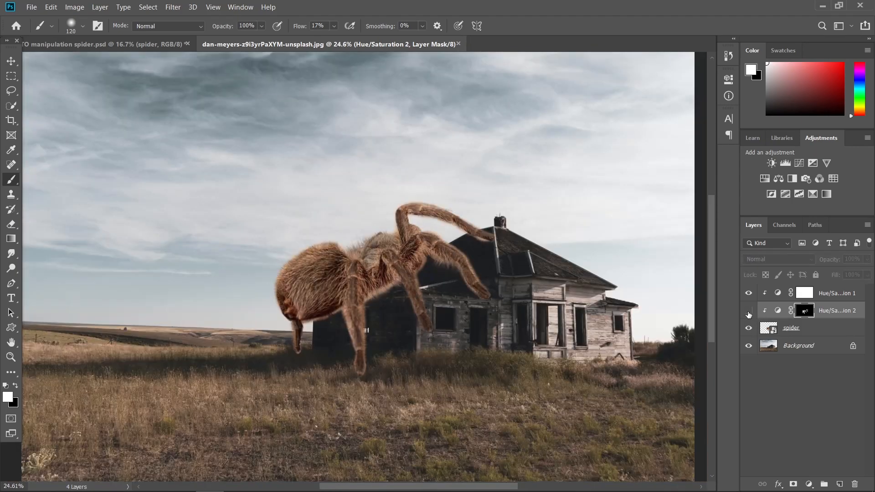
click(748, 312)
scroll(500, 313, down, 2)
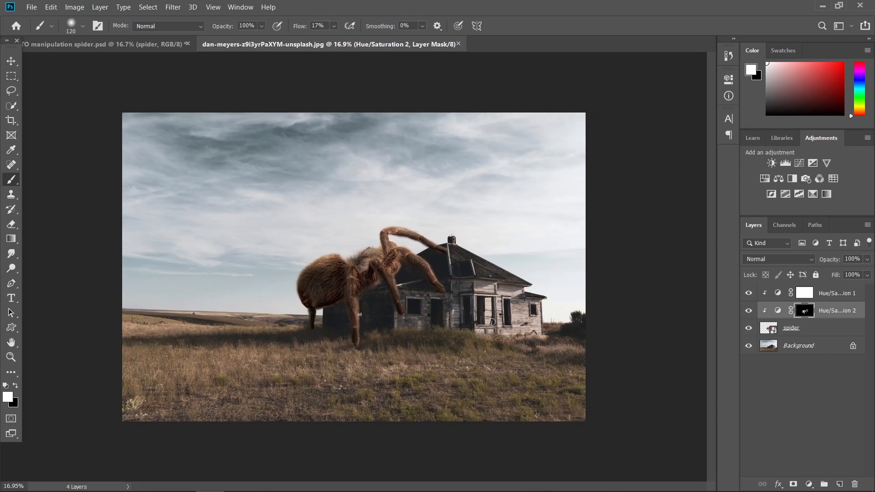
scroll(406, 302, up, 4)
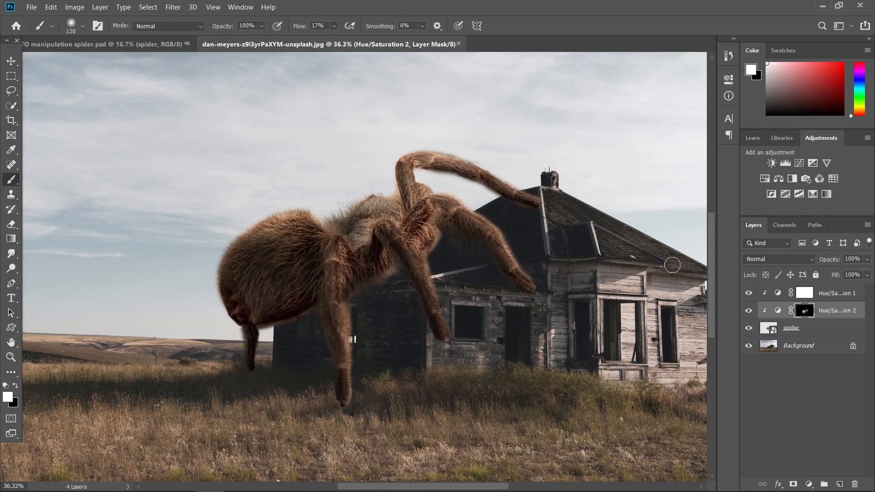
scroll(593, 291, down, 1)
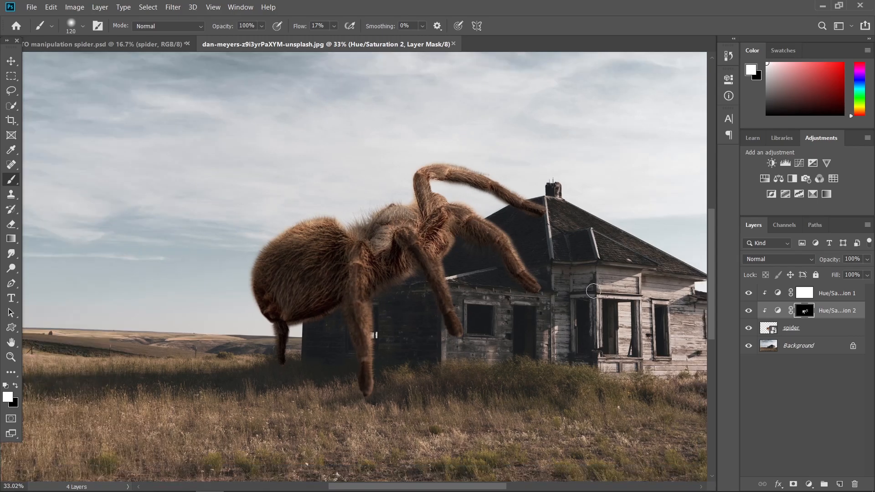
Add a clipped Brightness/Contrast adjustment directly above the spider layer with Brightness set to 58.
click(825, 333)
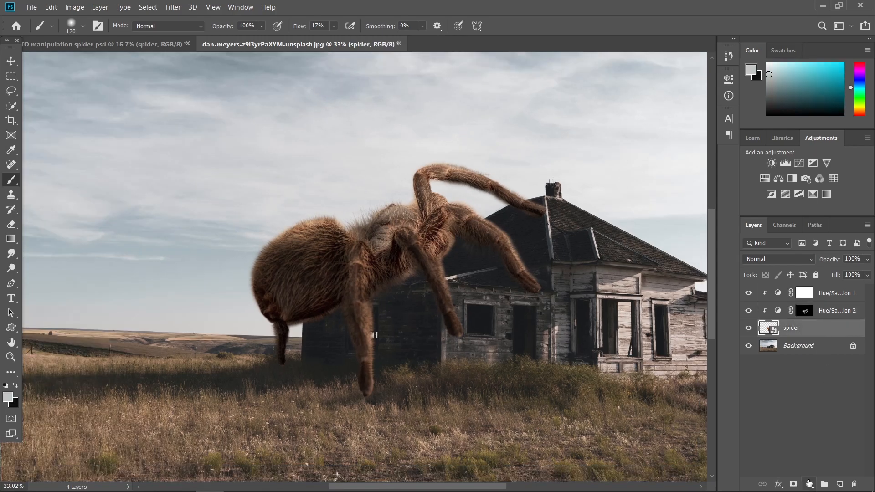
click(809, 484)
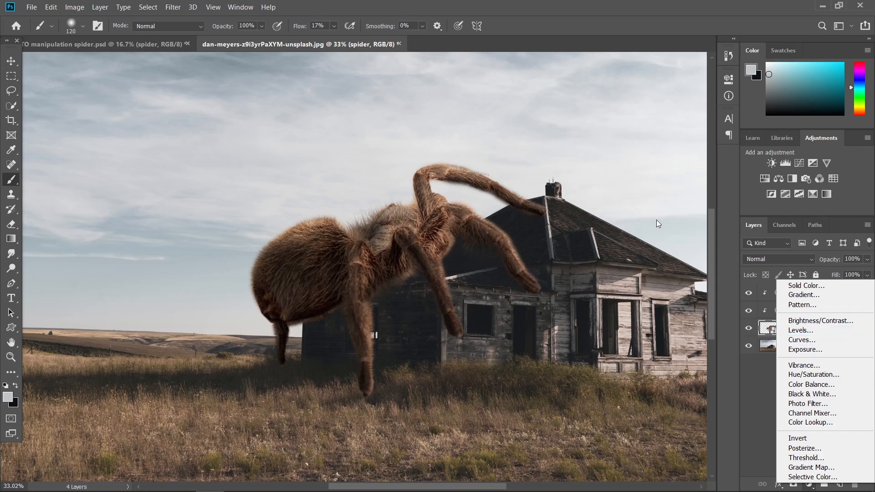
click(818, 321)
drag(630, 142, 665, 144)
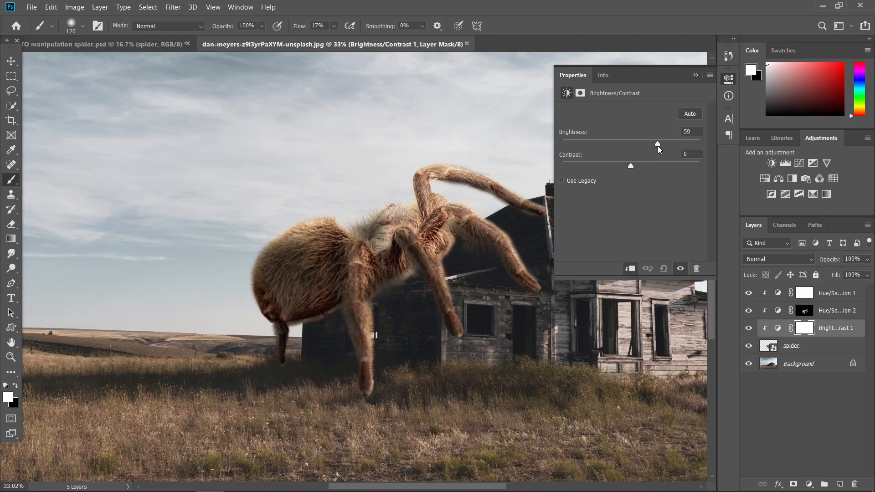
scroll(475, 207, down, 3)
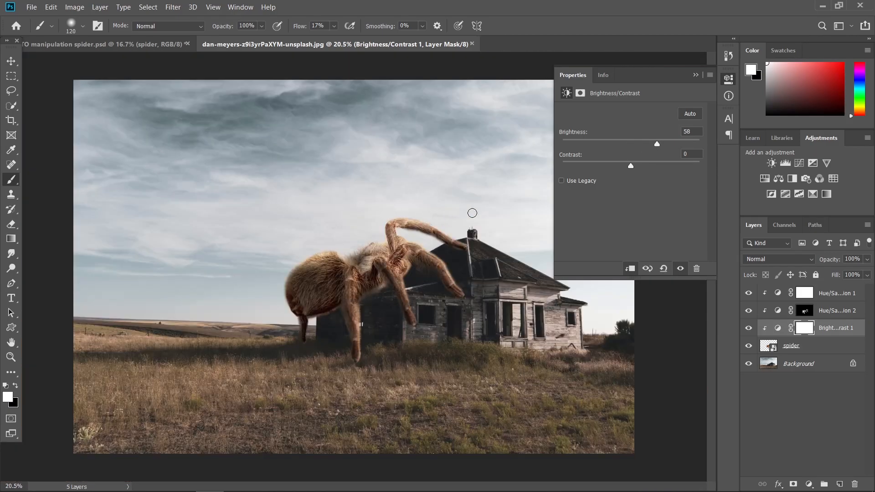
click(696, 75)
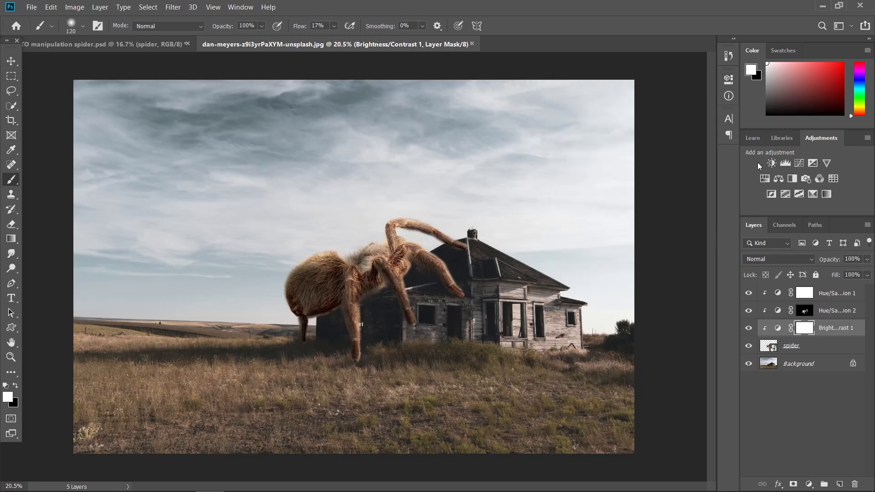
Invert the Brightness/Contrast mask to black and ready a white 86 px soft brush for the front legs.
key(ctrl+i)
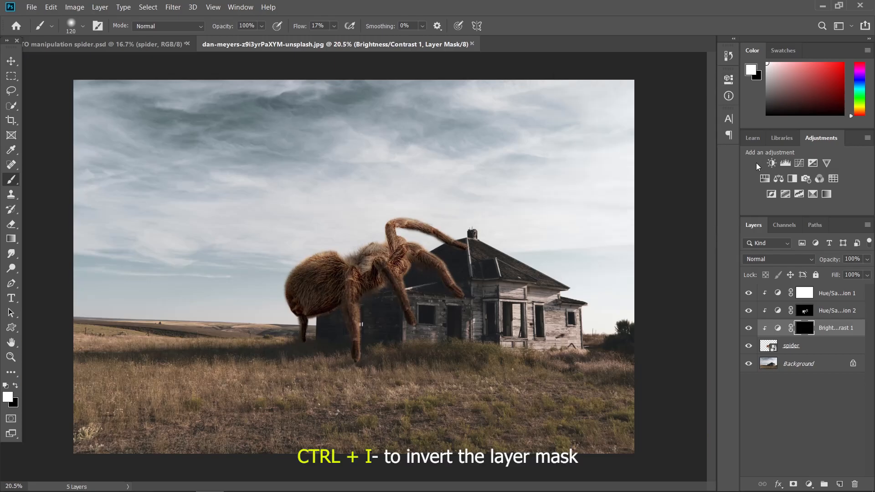
scroll(428, 294, up, 3)
scroll(427, 295, up, 3)
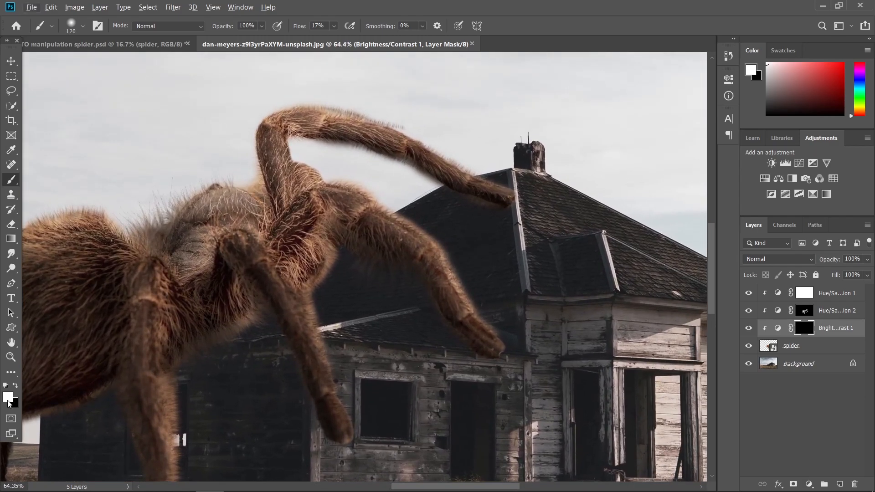
scroll(477, 211, up, 1)
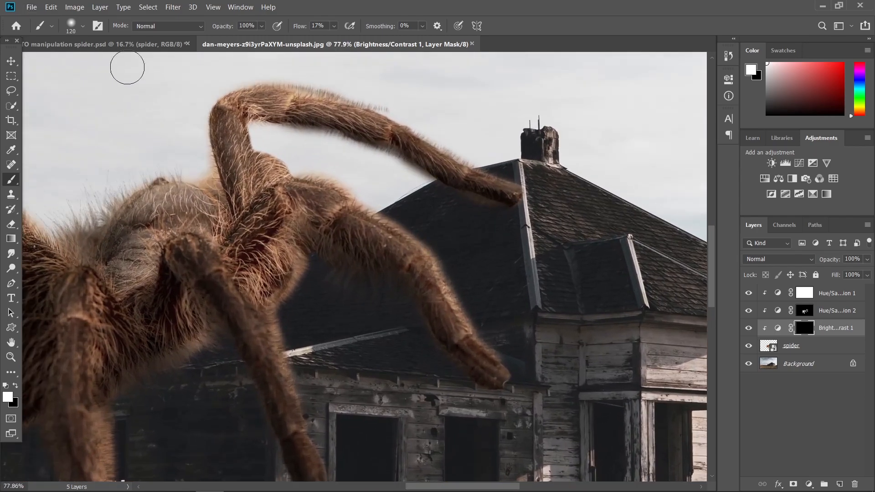
scroll(454, 268, up, 1)
scroll(454, 267, down, 1)
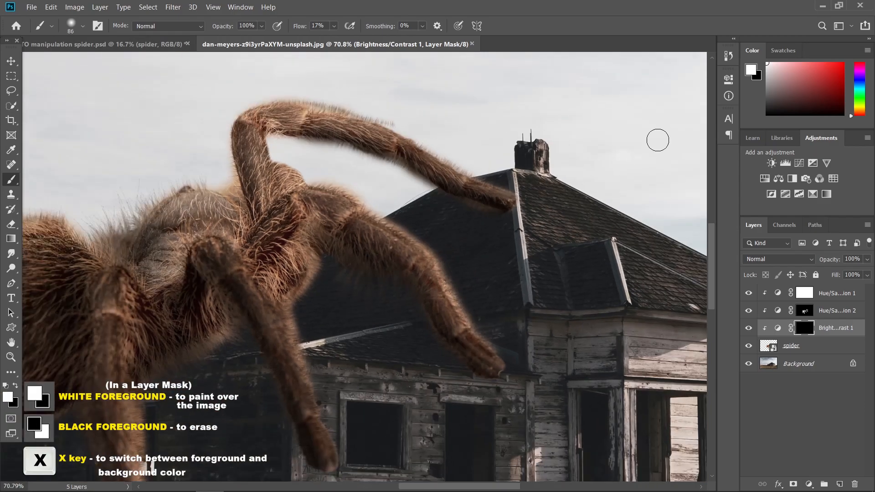
Paint white on the Brightness/Contrast mask to add highlights along the sunlit edges of the spider's front legs.
mouse_move(633, 112)
mouse_down()
mouse_move(588, 149)
mouse_move(605, 136)
mouse_up()
mouse_move(347, 145)
mouse_down()
mouse_move(477, 210)
mouse_move(478, 195)
mouse_move(321, 152)
mouse_up()
drag(433, 273, 375, 169)
mouse_move(314, 161)
mouse_down()
mouse_move(375, 201)
mouse_move(419, 308)
mouse_up()
drag(293, 132, 423, 308)
drag(436, 214, 533, 132)
mouse_move(301, 164)
mouse_down()
mouse_move(347, 278)
mouse_move(480, 215)
mouse_up()
drag(299, 146, 325, 191)
mouse_move(297, 120)
mouse_down()
mouse_move(316, 427)
mouse_move(310, 237)
mouse_up()
Paint more white highlights on the Brightness/Contrast mask along the spider's front legs and upper body, enlarging the brush to 177 px.
scroll(353, 198, down, 9)
scroll(388, 139, up, 7)
alt+right_click(398, 147)
mouse_move(390, 120)
mouse_down()
mouse_move(494, 129)
mouse_move(515, 148)
mouse_up()
scroll(405, 296, down, 8)
scroll(383, 308, up, 5)
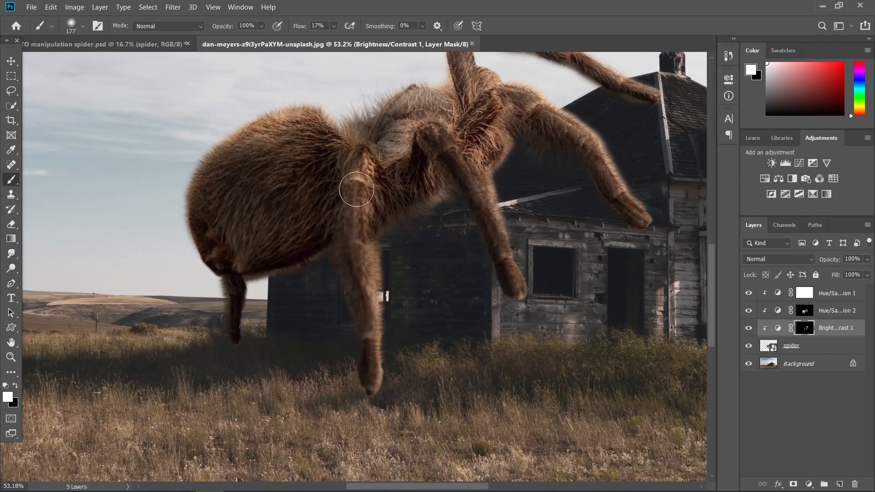
Refine the highlight on the long leg nearest the abdomen with a 96 px brush, painting black to remove excess brightness and white to restore it.
key(x)
alt+right_click(370, 182)
alt+right_click(365, 182)
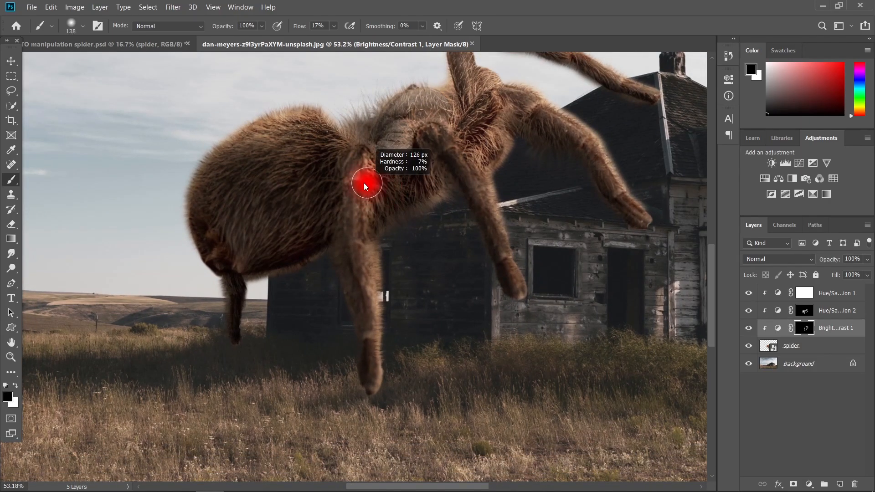
alt+right_click(357, 175)
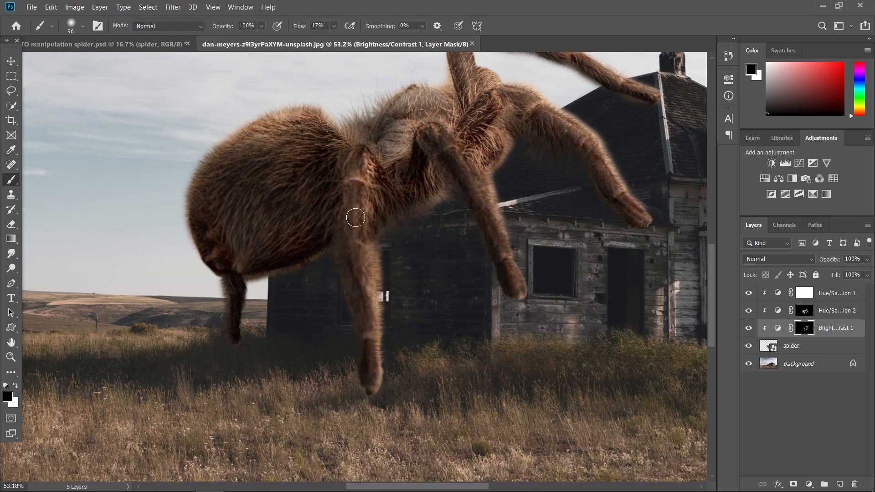
key(x)
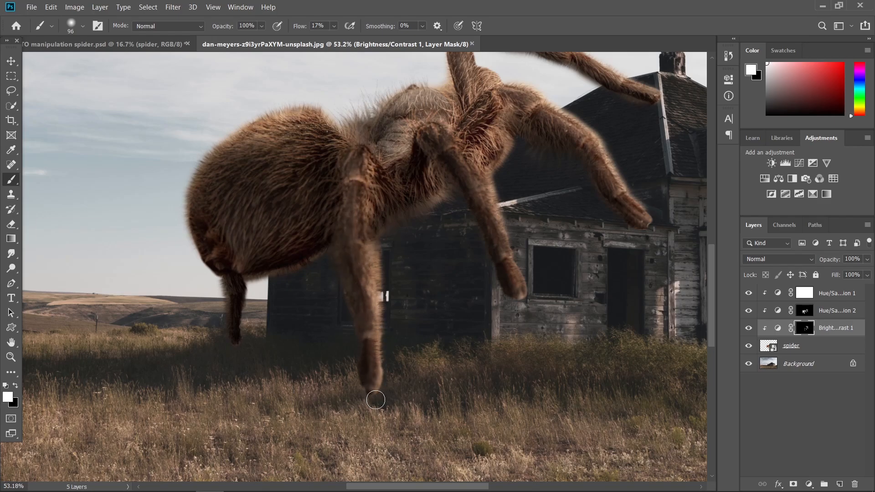
scroll(409, 338, down, 12)
scroll(412, 339, up, 1)
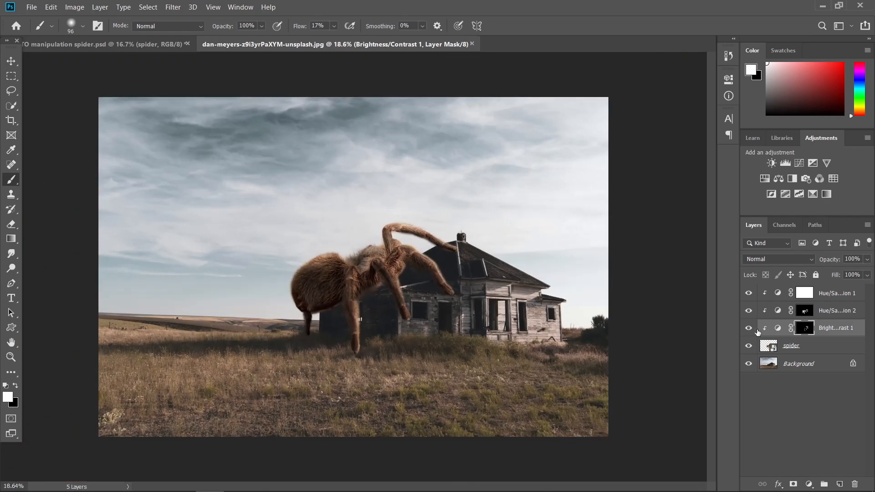
Paint further white highlights on the Brightness/Contrast mask over the spider's legs and body with a 60 px brush.
scroll(377, 276, up, 12)
alt+right_click(378, 184)
mouse_move(341, 176)
mouse_down()
mouse_move(358, 181)
mouse_move(383, 212)
mouse_up()
drag(479, 180, 449, 168)
mouse_move(449, 246)
mouse_down()
mouse_move(455, 257)
mouse_move(449, 220)
mouse_move(370, 182)
mouse_up()
scroll(432, 221, down, 4)
scroll(428, 244, up, 8)
scroll(427, 248, down, 1)
alt+right_click(428, 244)
key([)
key([)
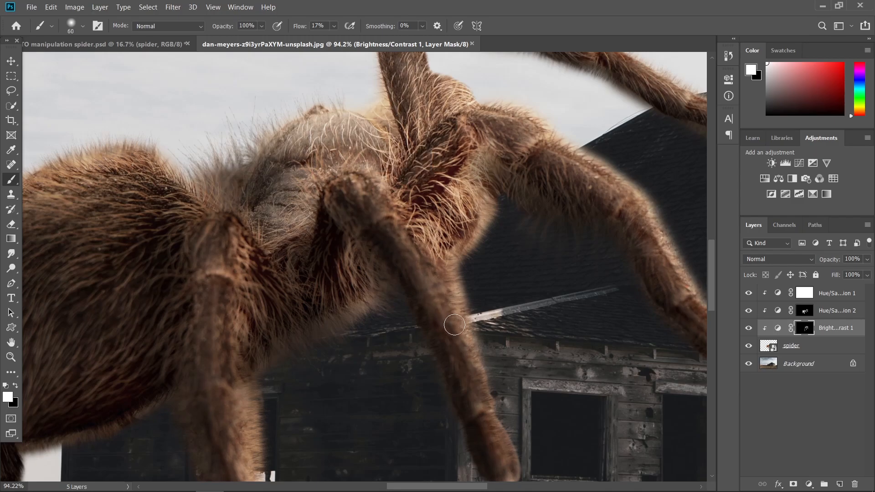
scroll(410, 310, down, 12)
scroll(400, 310, up, 4)
scroll(402, 306, up, 5)
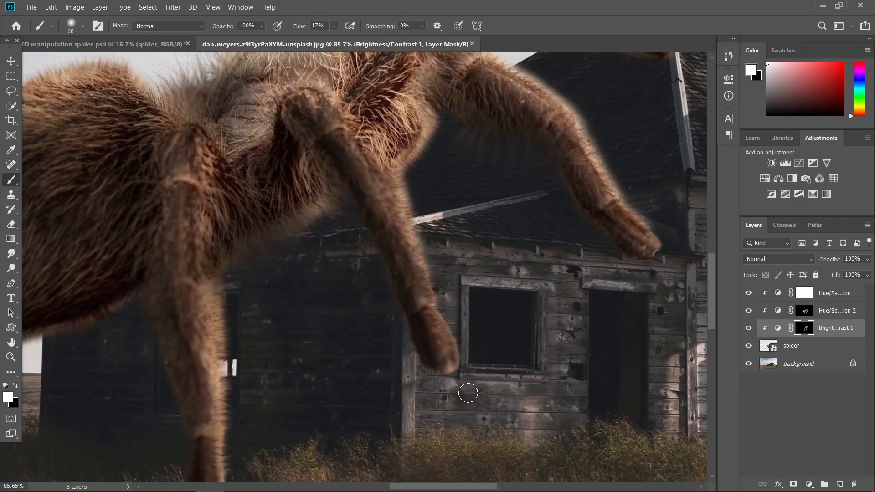
drag(662, 207, 575, 259)
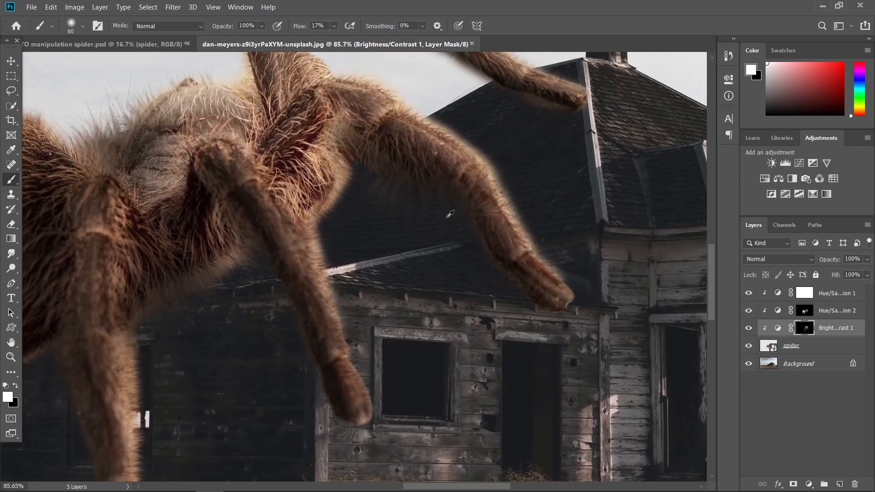
scroll(448, 324, down, 4)
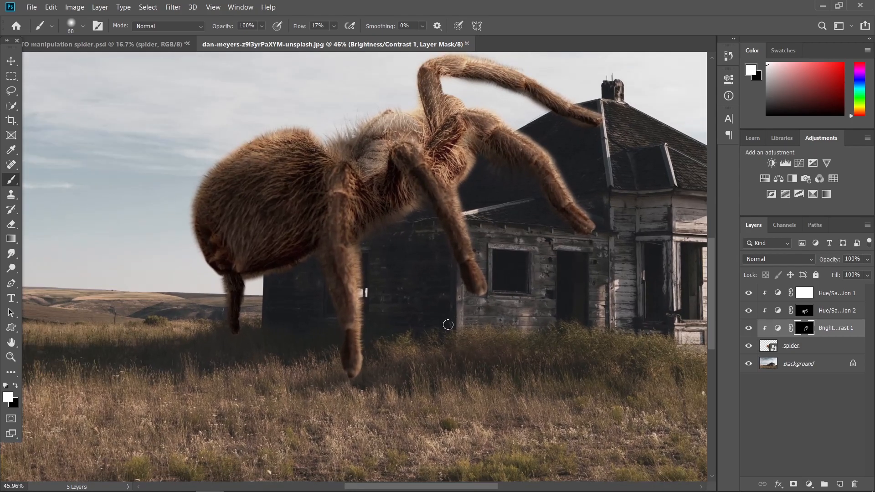
Select the spider layer and add a layer mask to it.
click(11, 61)
key(alt+bracketright)
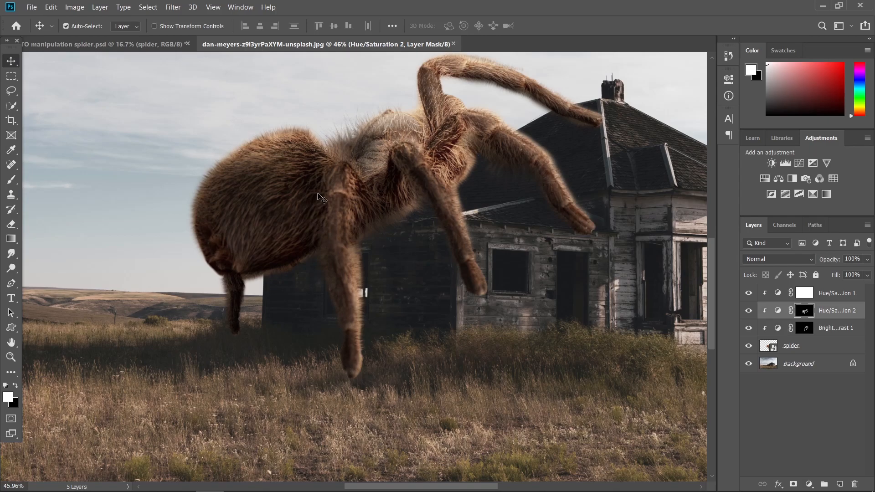
click(808, 350)
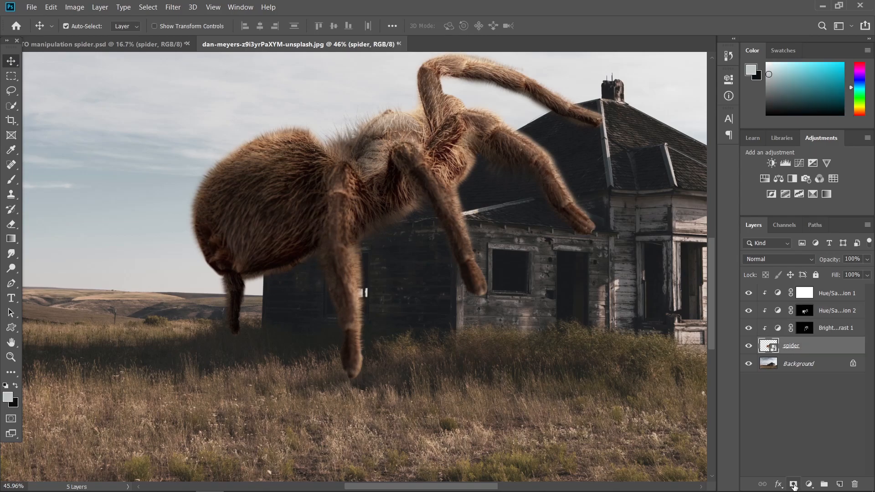
click(793, 485)
Paint thin black strokes on the spider's layer mask with a 5 to 10 px brush to blend the long leg's foot into the grass.
scroll(375, 365, up, 3)
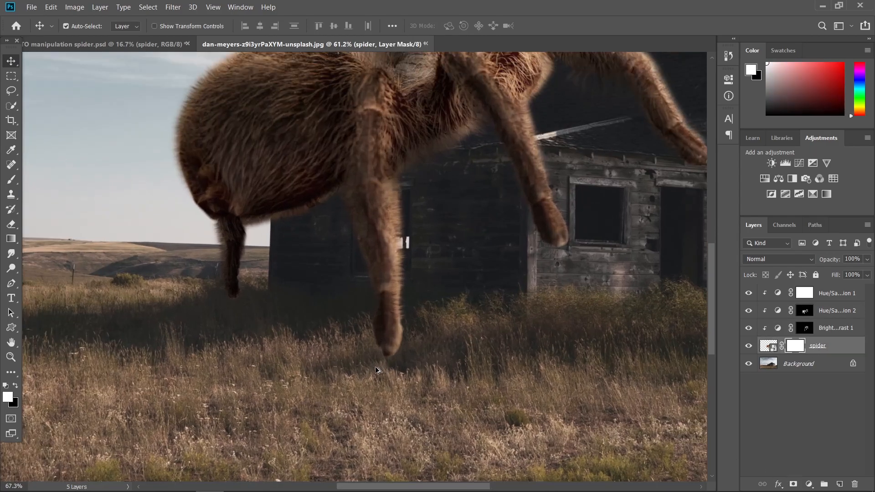
scroll(375, 368, up, 1)
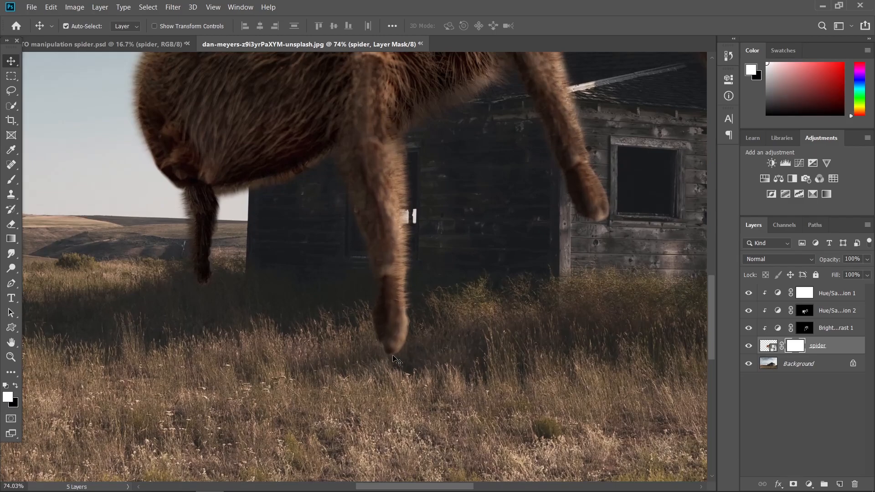
drag(437, 233, 453, 272)
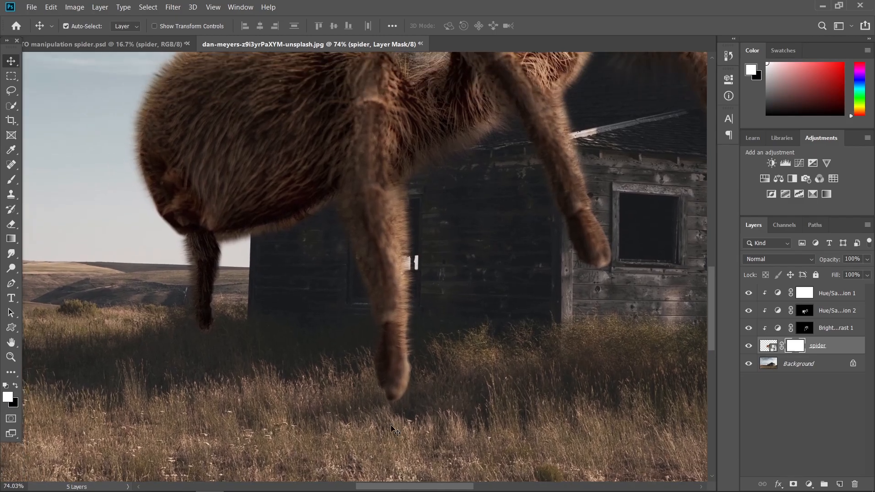
key(b)
scroll(395, 403, up, 6)
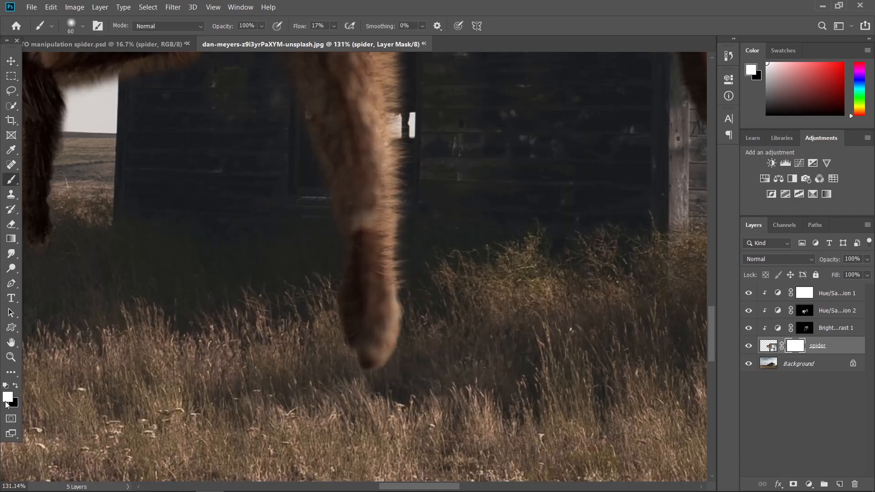
key(x)
drag(370, 329, 352, 340)
scroll(385, 359, up, 1)
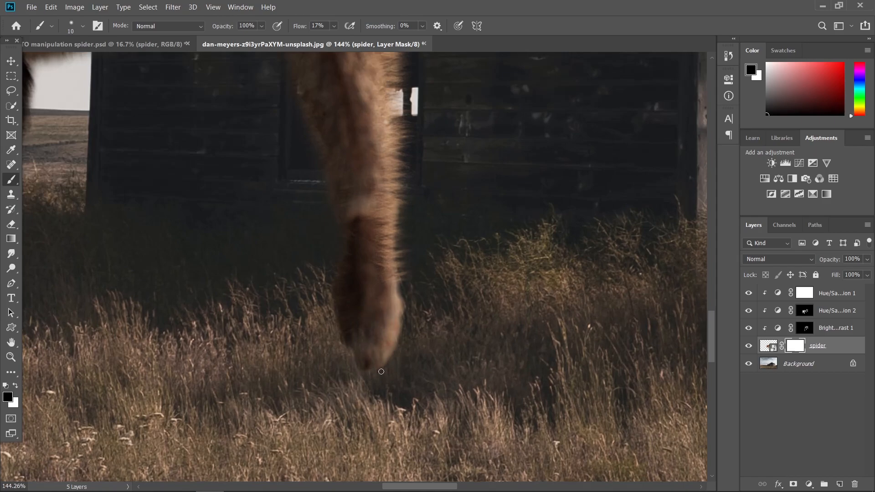
drag(365, 338, 361, 338)
drag(428, 324, 435, 305)
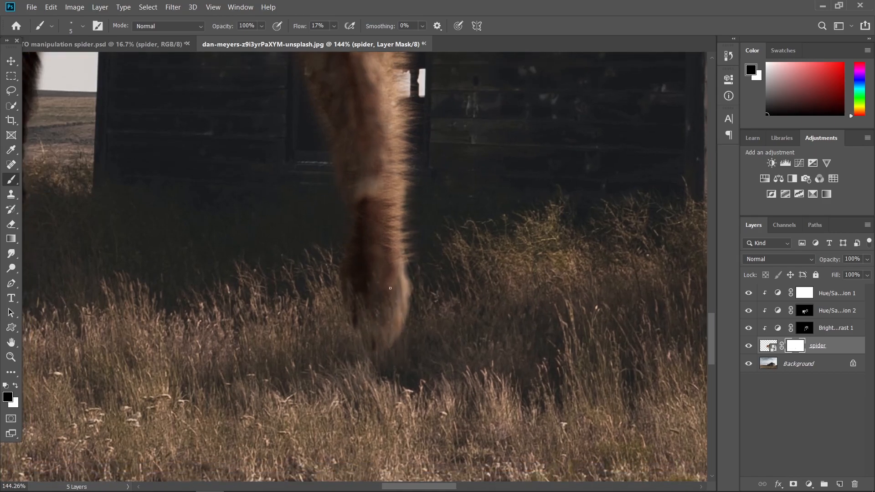
drag(358, 325, 413, 340)
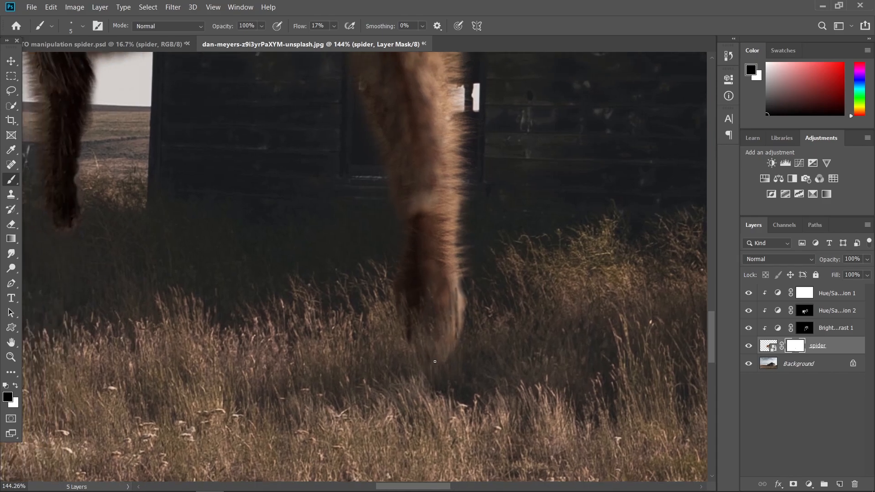
Blend the tip of the dark rear leg into the grass by painting black on the spider mask with a 6 px brush.
drag(591, 372, 457, 353)
mouse_move(351, 308)
mouse_down()
mouse_move(390, 322)
mouse_move(417, 295)
mouse_up()
key(bracketright)
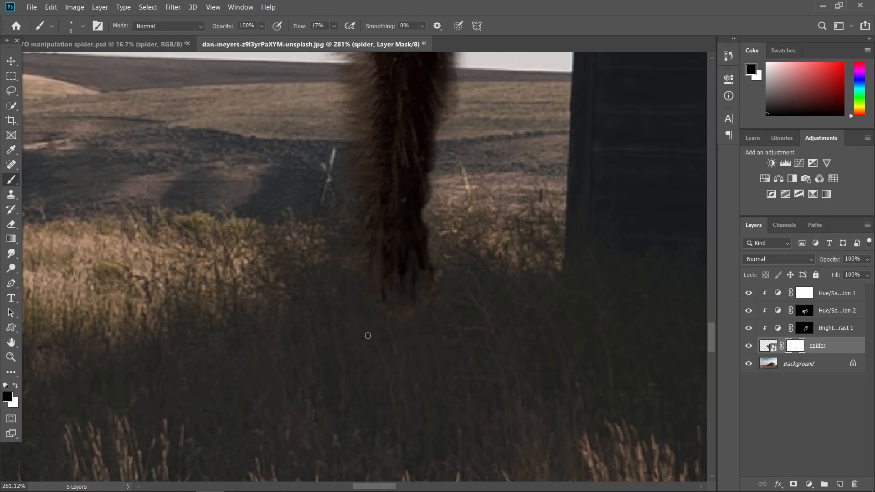
scroll(390, 381, down, 10)
scroll(360, 373, up, 3)
scroll(338, 367, down, 3)
scroll(334, 366, up, 5)
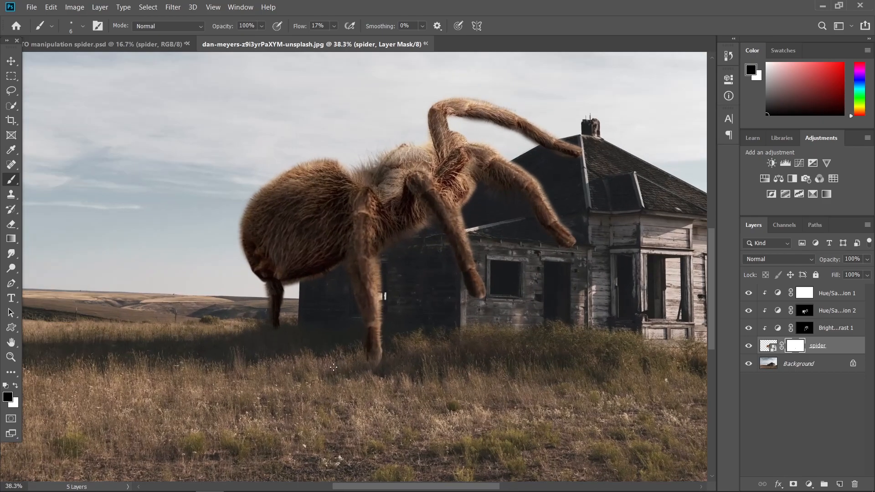
scroll(341, 367, down, 2)
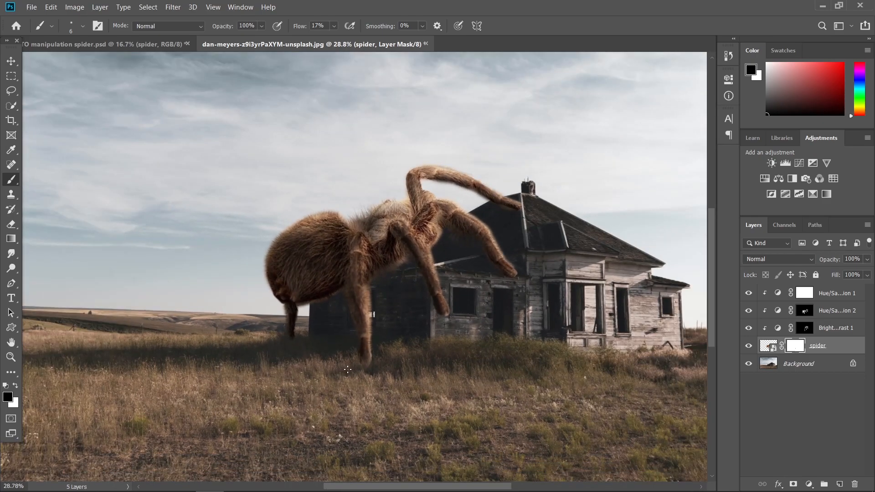
Add a clipped Hue/Saturation adjustment above the Background with Lightness set to -82, and invert its mask to black.
click(813, 368)
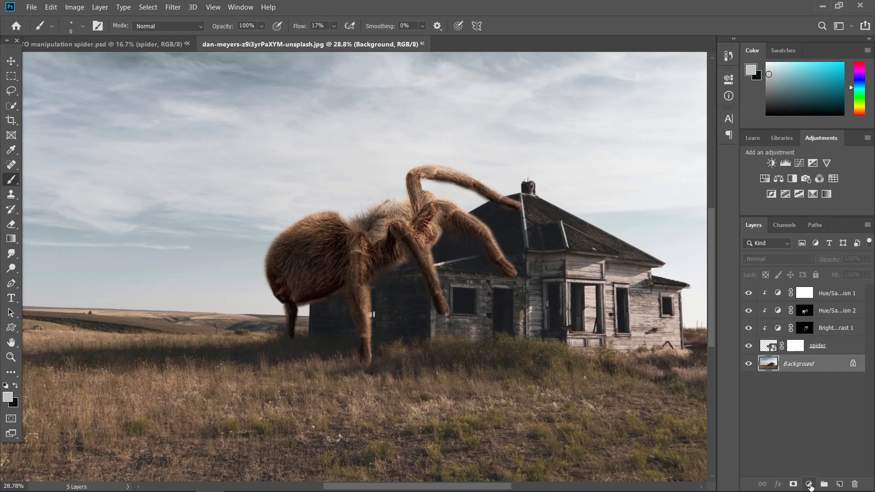
click(809, 484)
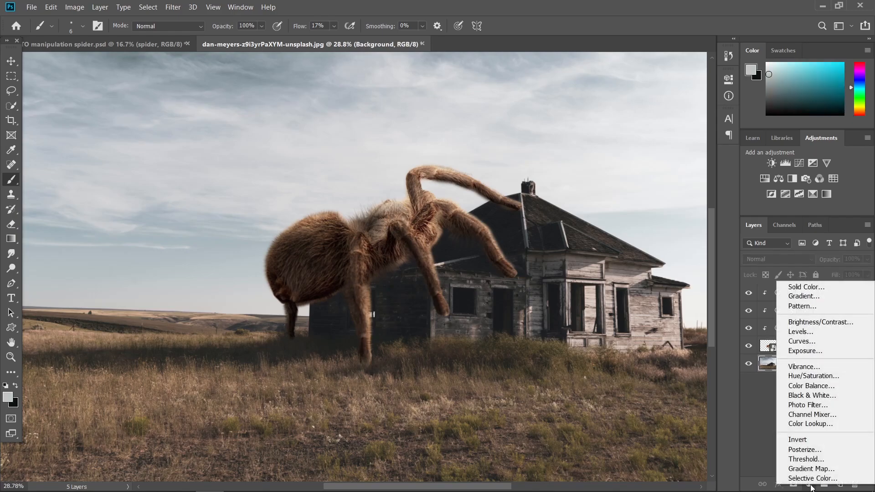
click(802, 376)
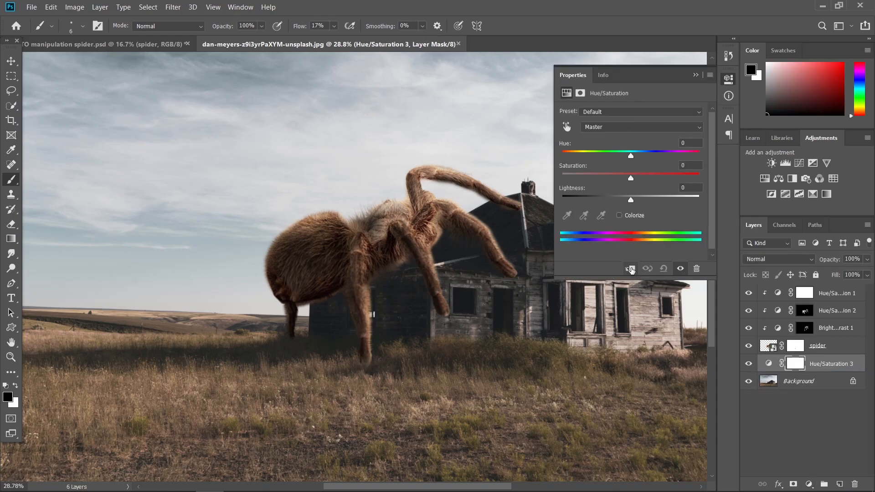
click(631, 269)
drag(630, 199, 575, 201)
key(ctrl+i)
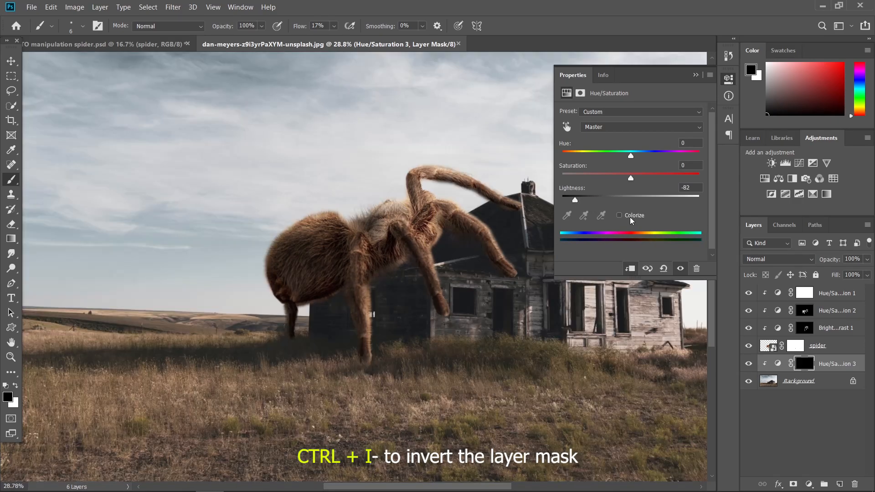
click(696, 75)
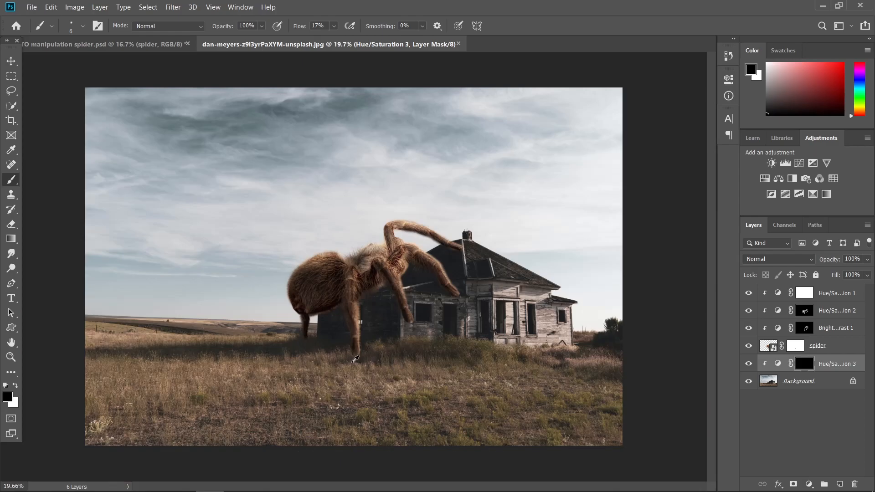
Undo the first shadow stroke, set the brush flow to 6%, and paint soft white shadow strokes around the long leg's foot on the Hue/Saturation 3 mask.
scroll(362, 374, up, 4)
scroll(362, 374, up, 4)
mouse_move(342, 379)
mouse_down()
mouse_move(364, 385)
mouse_move(357, 364)
mouse_up()
scroll(362, 383, down, 1)
key(x)
key(bracketright)
key(bracketright)
key(bracketright)
key(ctrl+z)
click(335, 25)
drag(330, 40, 332, 41)
mouse_move(355, 362)
mouse_down()
mouse_move(369, 363)
mouse_move(330, 367)
mouse_move(356, 366)
mouse_move(304, 341)
mouse_move(274, 306)
mouse_move(324, 332)
mouse_up()
drag(413, 235, 359, 298)
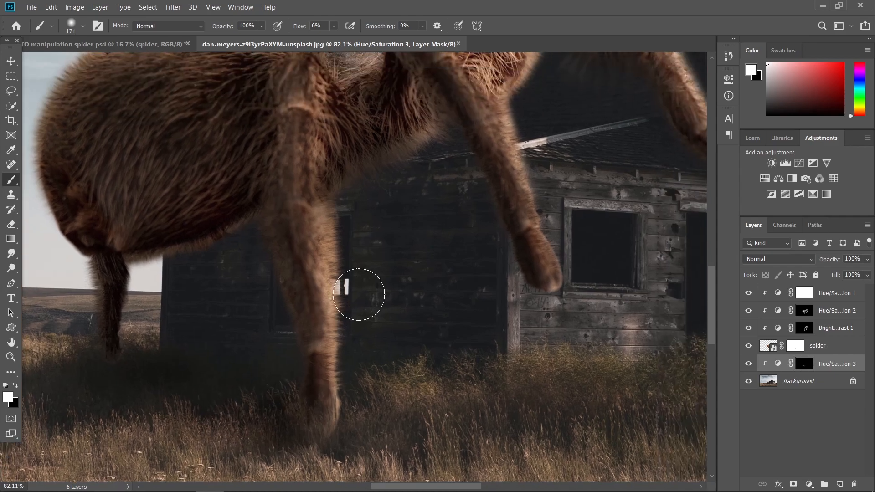
Paint the spider's shadow onto the house's dark side wall and around the legs with a large soft brush at 6% flow.
mouse_move(309, 198)
mouse_down()
mouse_move(397, 167)
mouse_move(381, 214)
mouse_move(440, 290)
mouse_move(406, 308)
mouse_up()
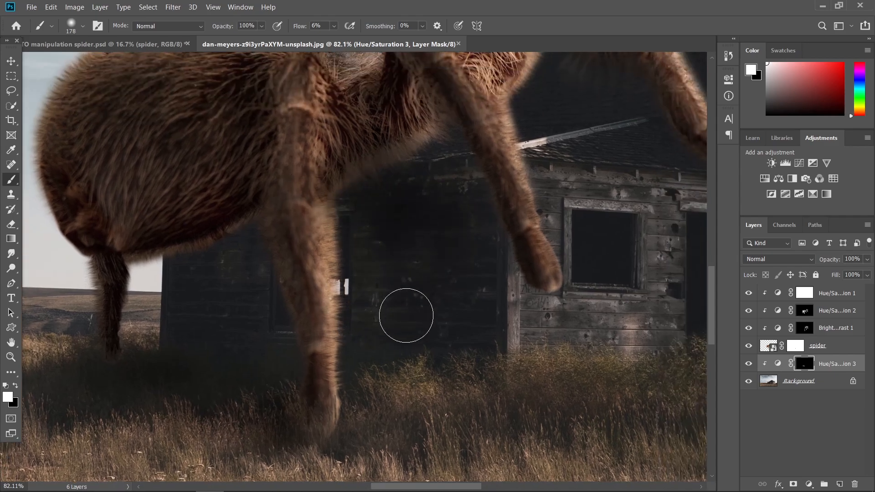
mouse_move(280, 203)
mouse_down()
mouse_move(228, 319)
mouse_move(270, 384)
mouse_move(428, 346)
mouse_move(421, 208)
mouse_move(442, 175)
mouse_move(403, 199)
mouse_move(376, 258)
mouse_up()
drag(543, 188, 451, 261)
scroll(448, 329, up, 3)
drag(441, 336, 411, 336)
drag(497, 279, 451, 330)
scroll(451, 330, down, 3)
scroll(604, 307, up, 2)
drag(603, 309, 593, 310)
drag(569, 281, 565, 276)
drag(476, 253, 467, 263)
scroll(468, 263, down, 1)
Raise the brush flow to 10% and paint shadows on the house beneath the spider's front legs.
click(334, 26)
drag(335, 40, 338, 41)
drag(422, 156, 396, 100)
scroll(561, 250, up, 1)
drag(561, 249, 566, 249)
drag(560, 247, 530, 225)
mouse_move(487, 201)
mouse_down()
mouse_move(393, 184)
mouse_move(299, 183)
mouse_move(446, 192)
mouse_move(234, 189)
mouse_move(366, 194)
mouse_up()
Deepen the shadow on the wall and roof beside the legs touching the house with a 69 px brush, and set the flow to 15%.
scroll(538, 260, down, 2)
scroll(354, 355, up, 5)
mouse_move(353, 352)
mouse_down()
mouse_move(352, 317)
mouse_move(321, 253)
mouse_up()
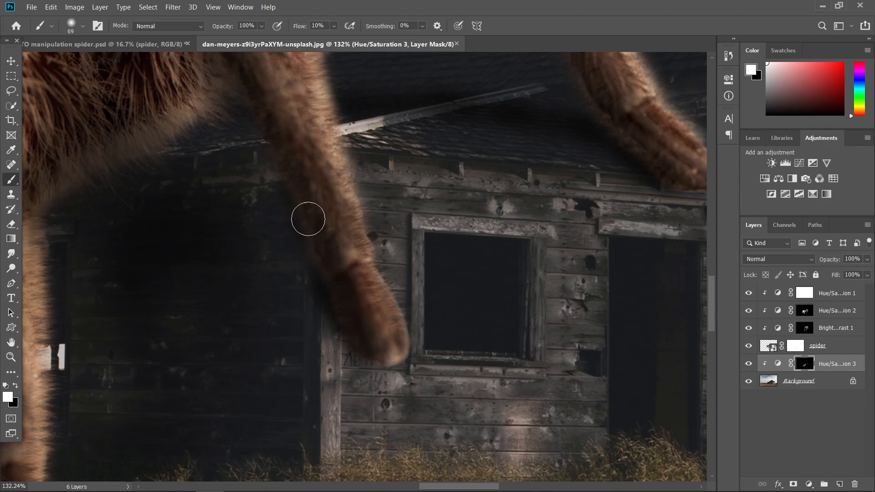
drag(197, 138, 250, 137)
scroll(348, 246, down, 4)
scroll(398, 205, up, 4)
drag(445, 192, 443, 192)
click(334, 26)
scroll(156, 313, down, 5)
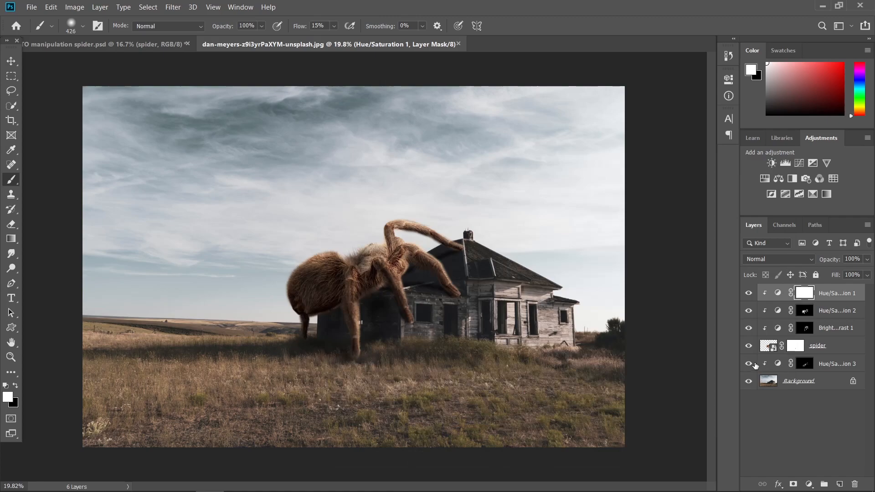
Toggle the visibility of the Hue/Saturation and Brightness/Contrast adjustments to compare the composite before and after.
click(749, 363)
click(749, 328)
click(748, 311)
click(747, 294)
drag(747, 297, 748, 363)
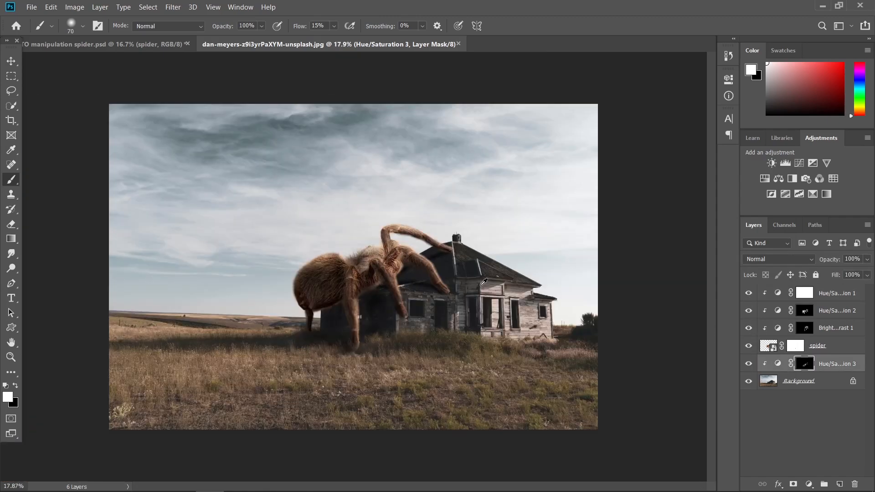
scroll(484, 282, up, 2)
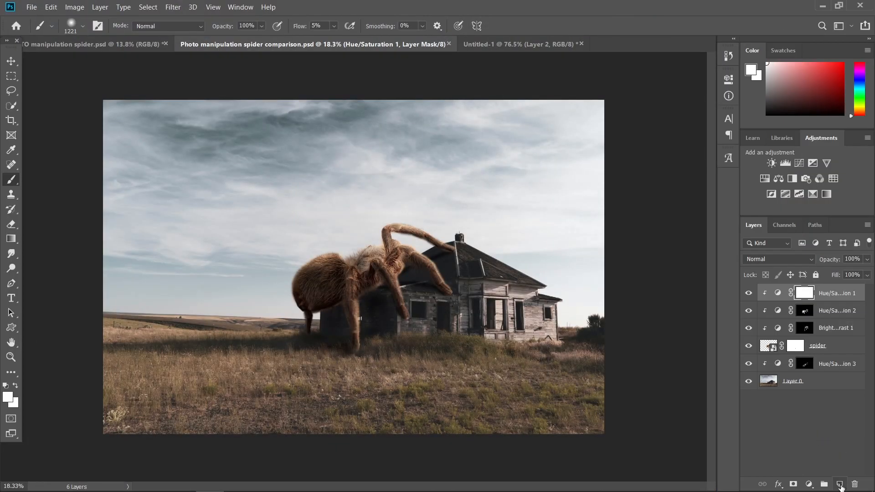
Add a new layer on top and paint pale grey-blue fog along the ground from the field to the house with a soft 5% flow brush.
click(839, 484)
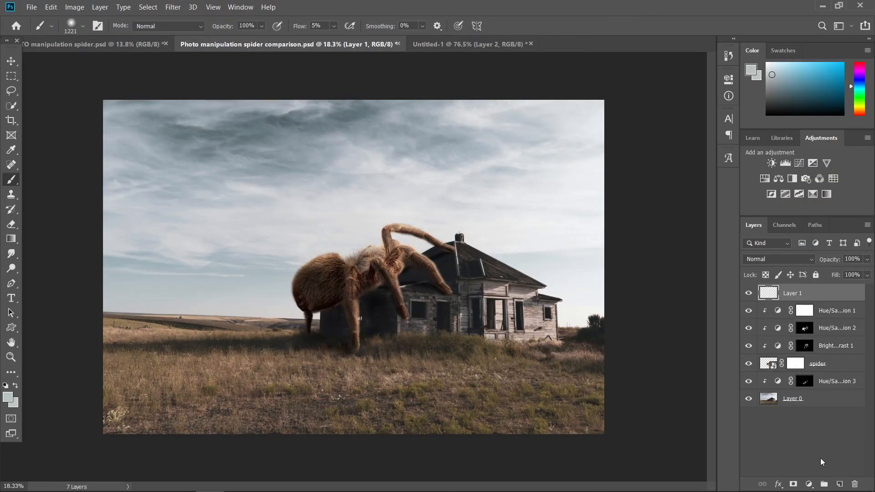
click(811, 403)
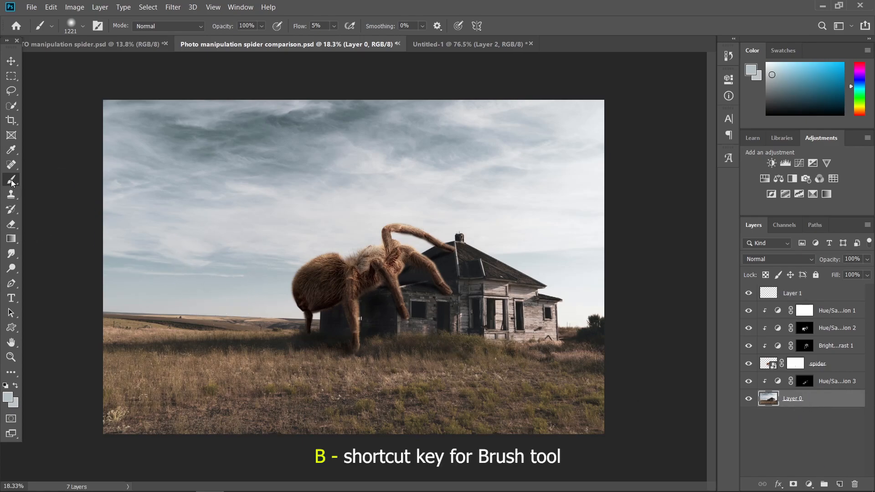
click(335, 27)
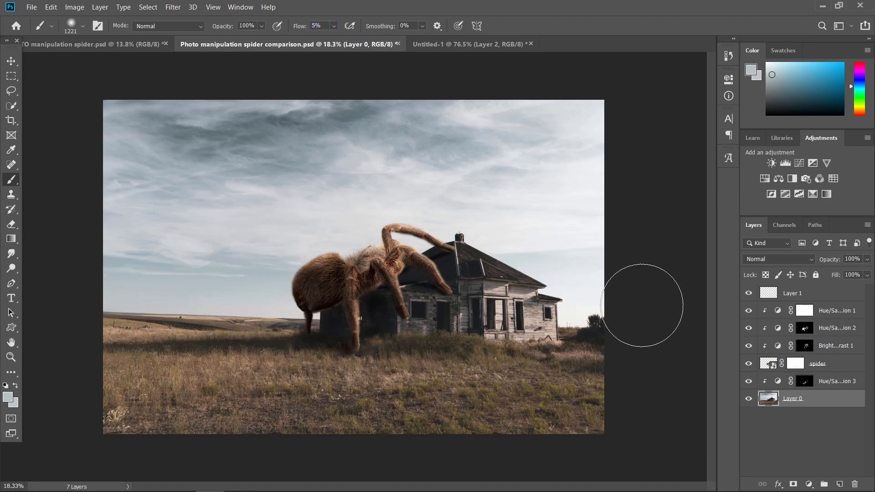
click(814, 294)
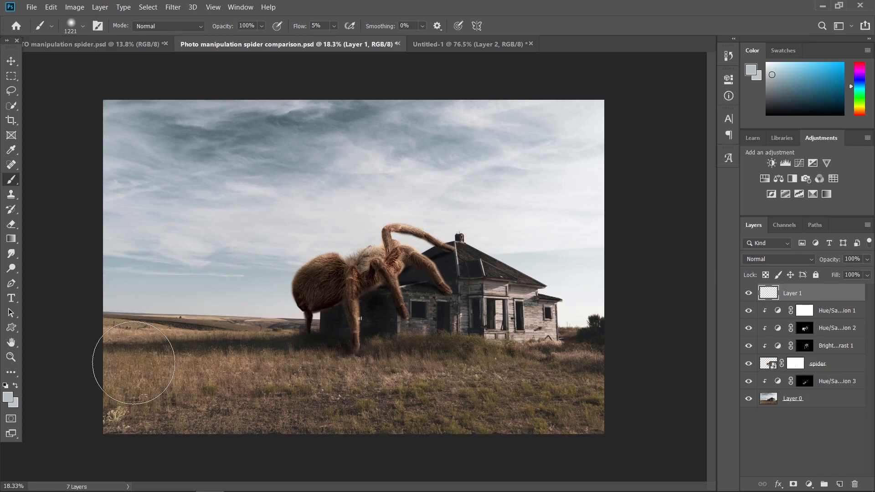
drag(303, 322, 154, 332)
mouse_move(71, 330)
mouse_down()
mouse_move(344, 332)
mouse_move(61, 334)
mouse_move(159, 382)
mouse_move(180, 411)
mouse_up()
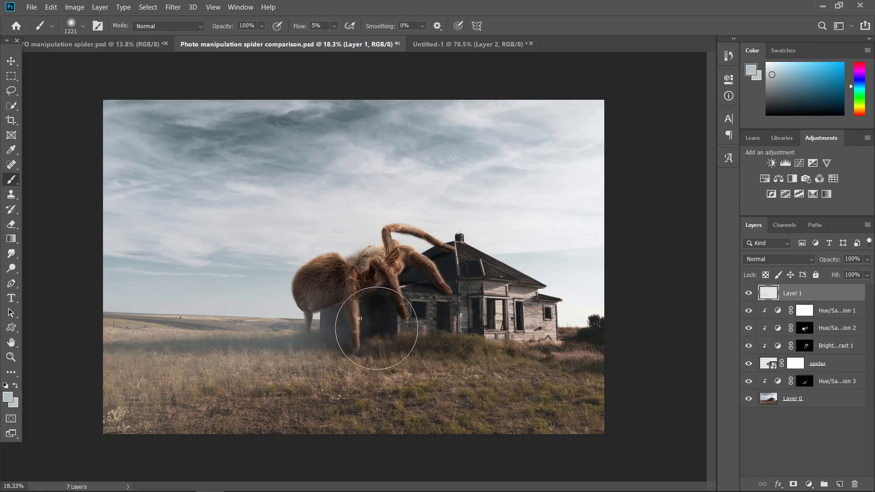
drag(394, 327, 768, 320)
mouse_move(438, 324)
mouse_down()
mouse_move(613, 341)
mouse_move(672, 361)
mouse_move(551, 348)
mouse_move(480, 337)
mouse_move(713, 355)
mouse_move(775, 380)
mouse_move(359, 320)
mouse_move(547, 345)
mouse_move(624, 386)
mouse_move(643, 328)
mouse_up()
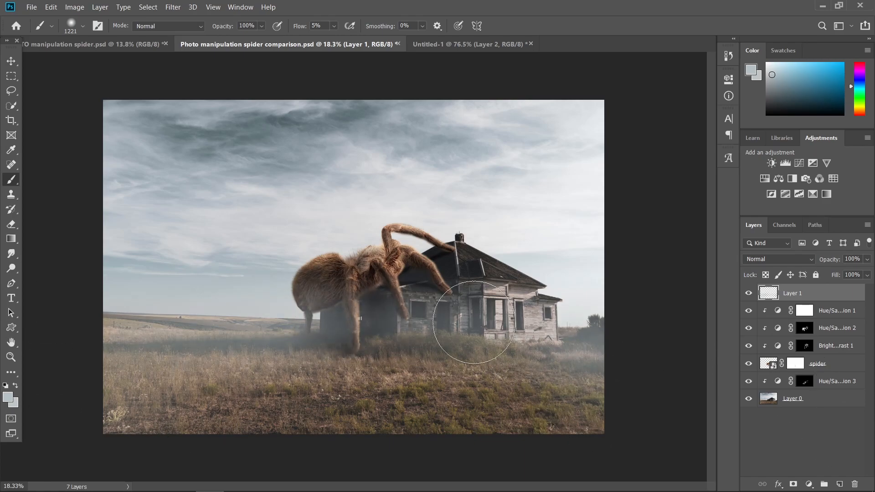
Toggle the fog layer's visibility to compare the composite with and without the mist.
click(749, 295)
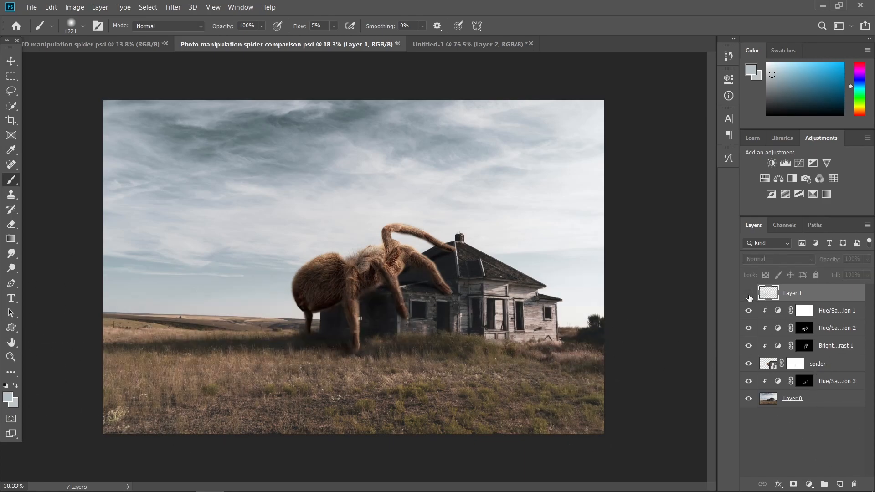
click(749, 294)
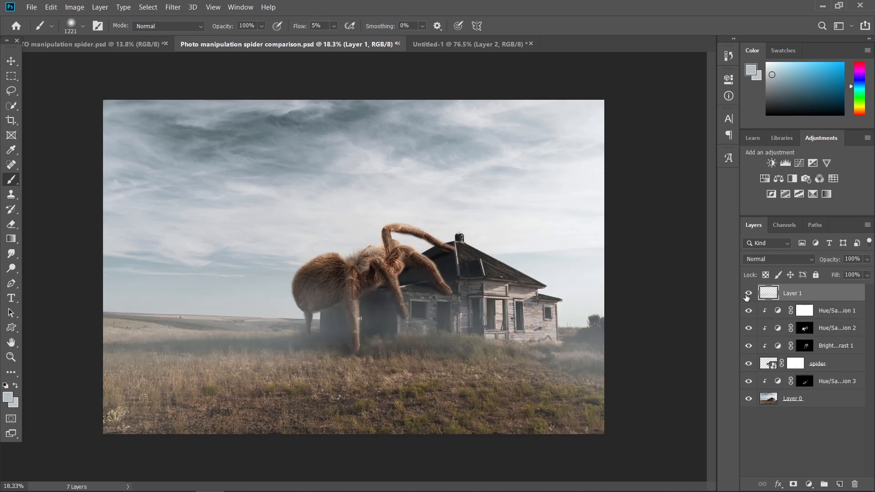
click(749, 295)
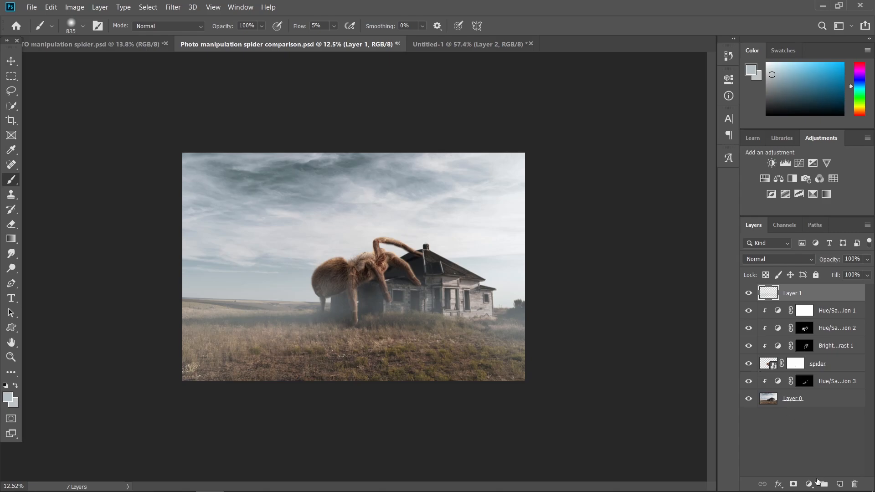
Add a Brightness/Contrast adjustment above the fog layer and set its brightness to -70.
click(810, 485)
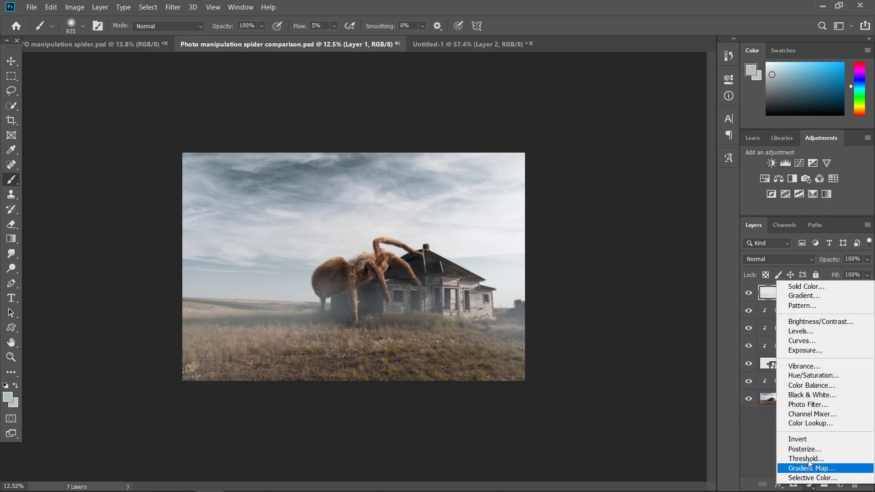
click(818, 321)
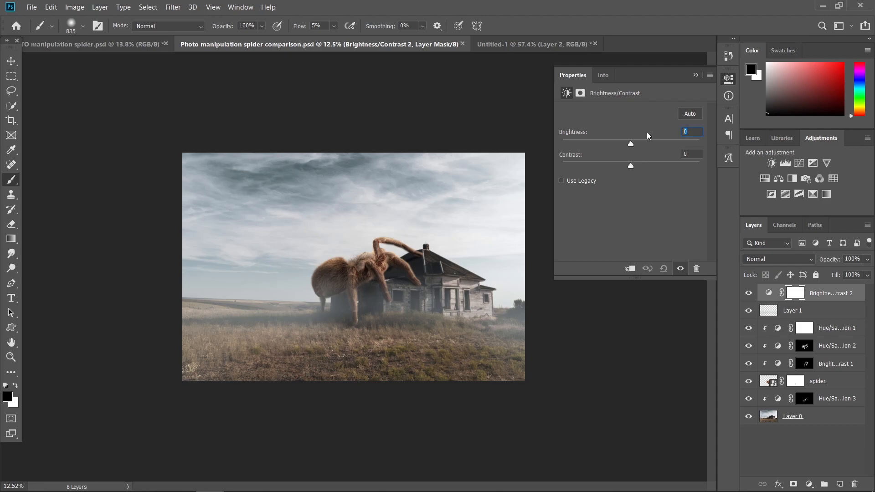
text(0)
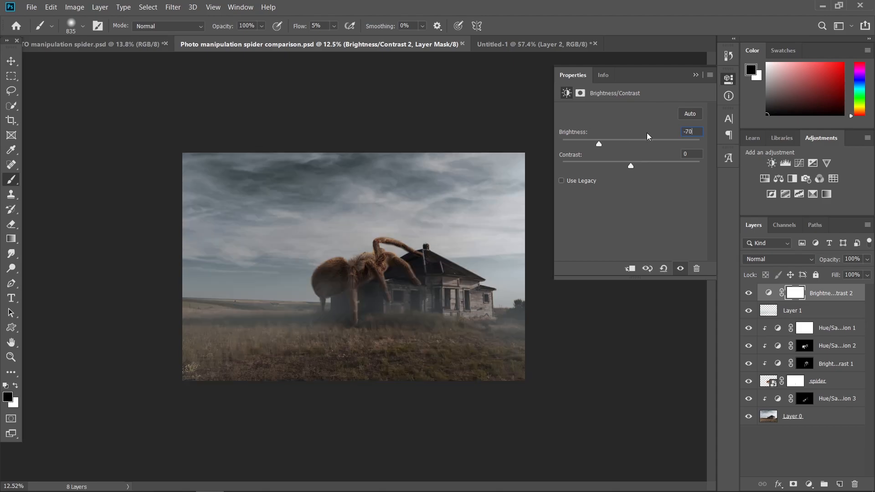
click(696, 75)
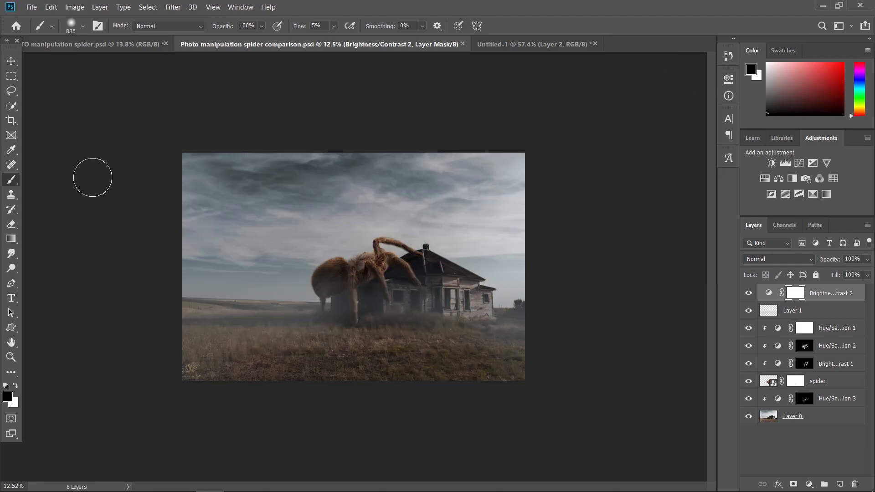
Paint black at 5% flow on the new Brightness/Contrast mask diagonally from the bright right sky across the spider and house, and compare before and after.
click(334, 26)
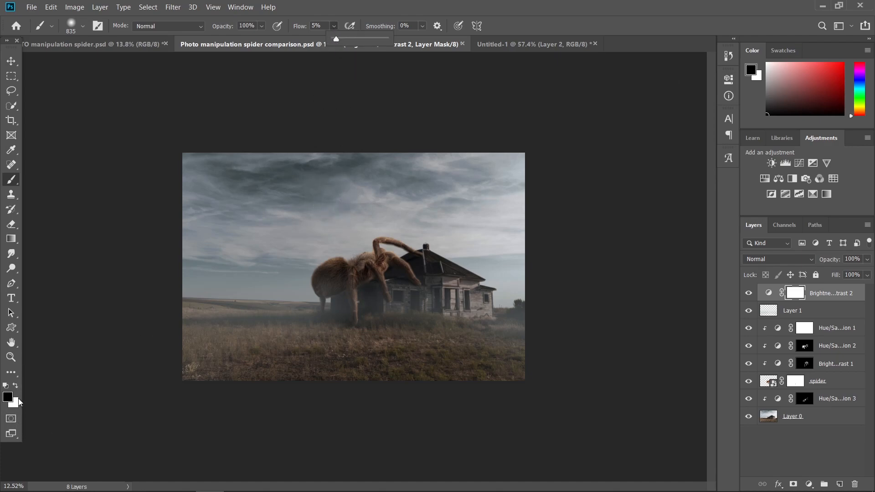
click(796, 294)
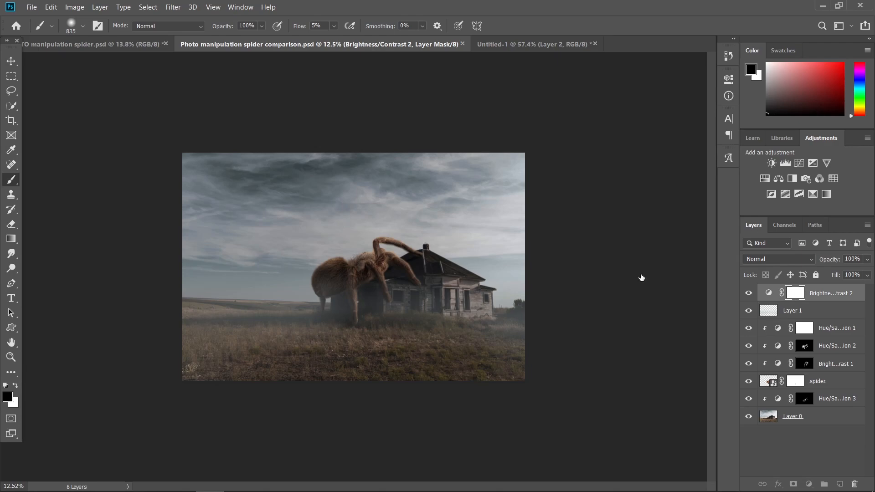
scroll(384, 250, up, 2)
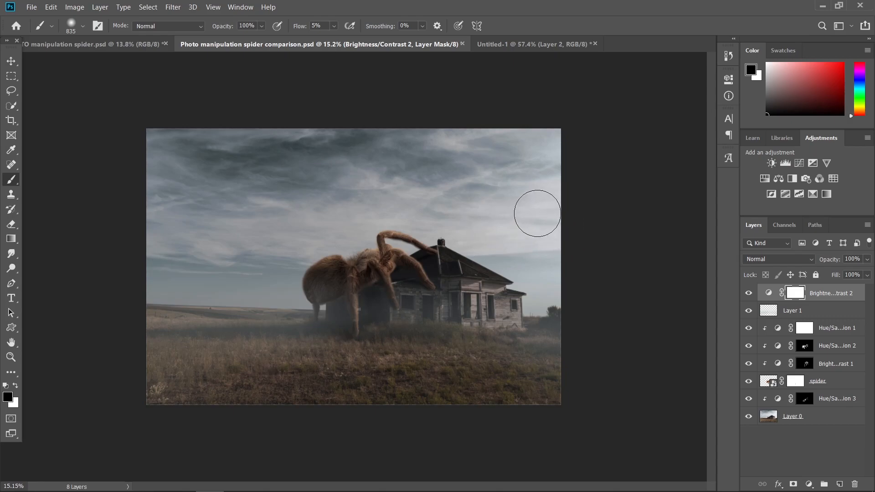
mouse_move(561, 209)
mouse_down()
mouse_move(557, 191)
mouse_move(534, 216)
mouse_move(611, 202)
mouse_up()
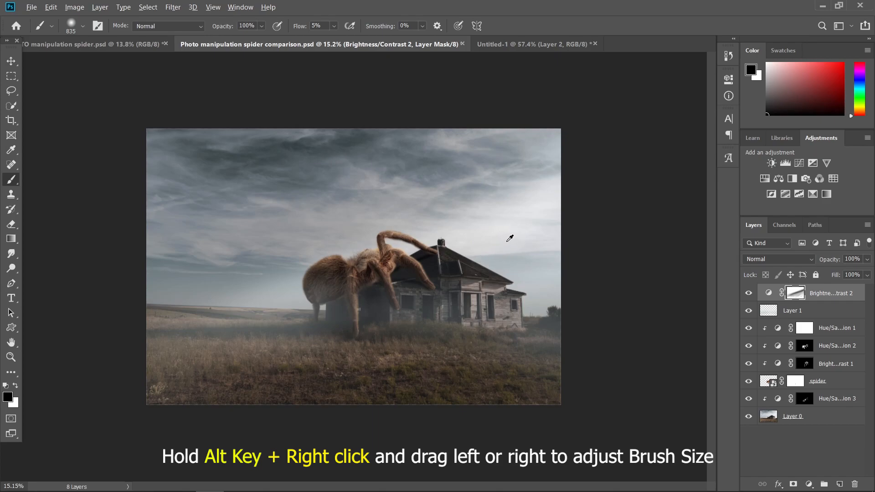
drag(512, 235, 485, 240)
drag(535, 208, 530, 208)
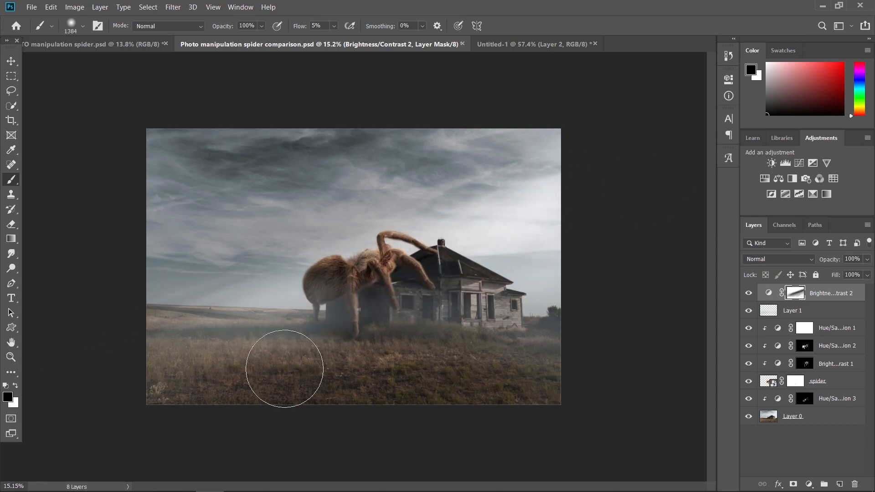
click(750, 294)
click(749, 294)
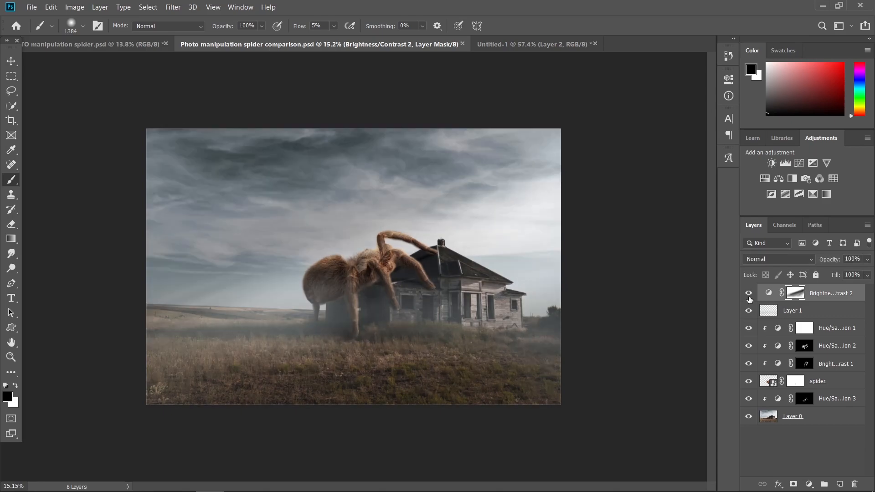